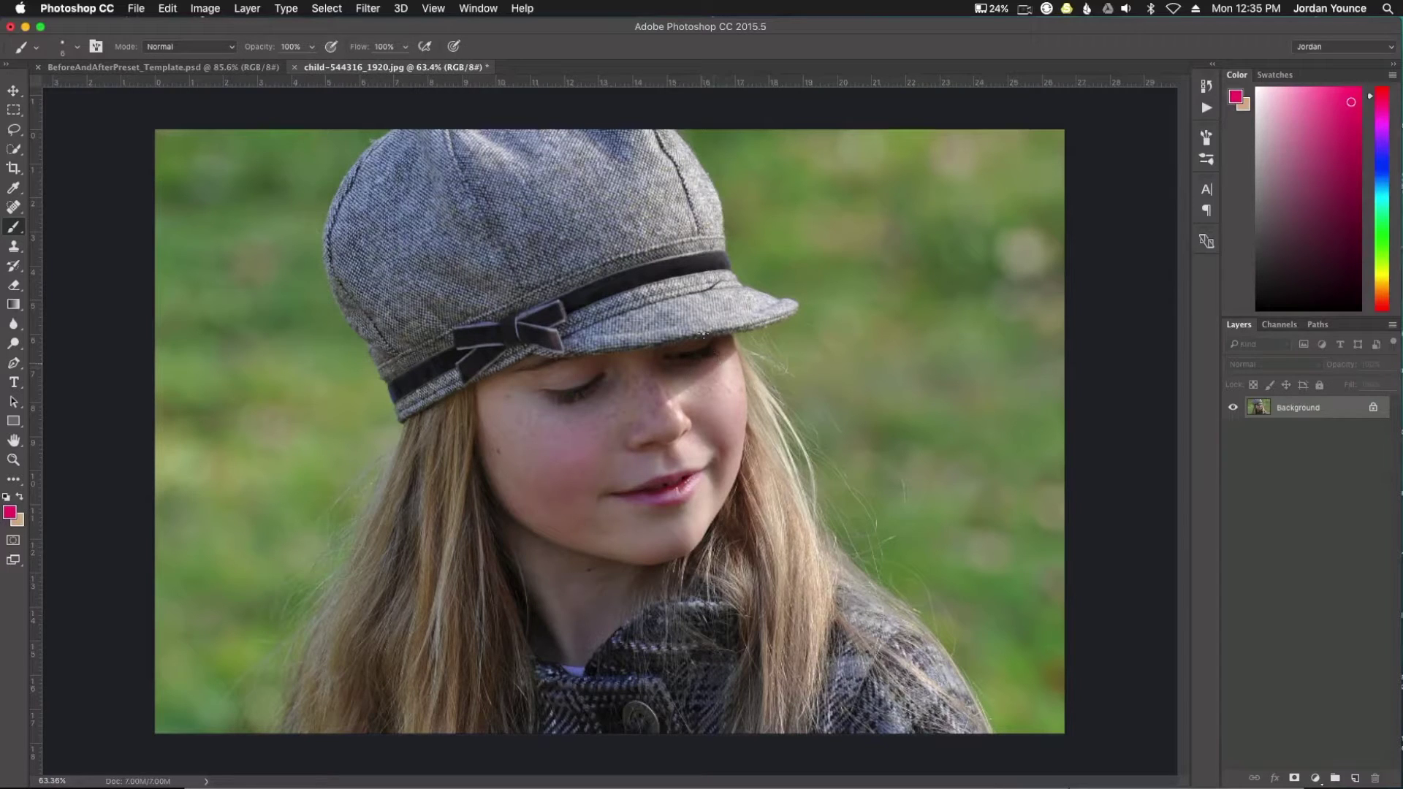
- Add an empty Layer 1 above the portrait's Background for the lipstick paint
{"action": "scroll", "coordinate": [658, 499], "scroll_direction": "up", "scroll_amount": 5}
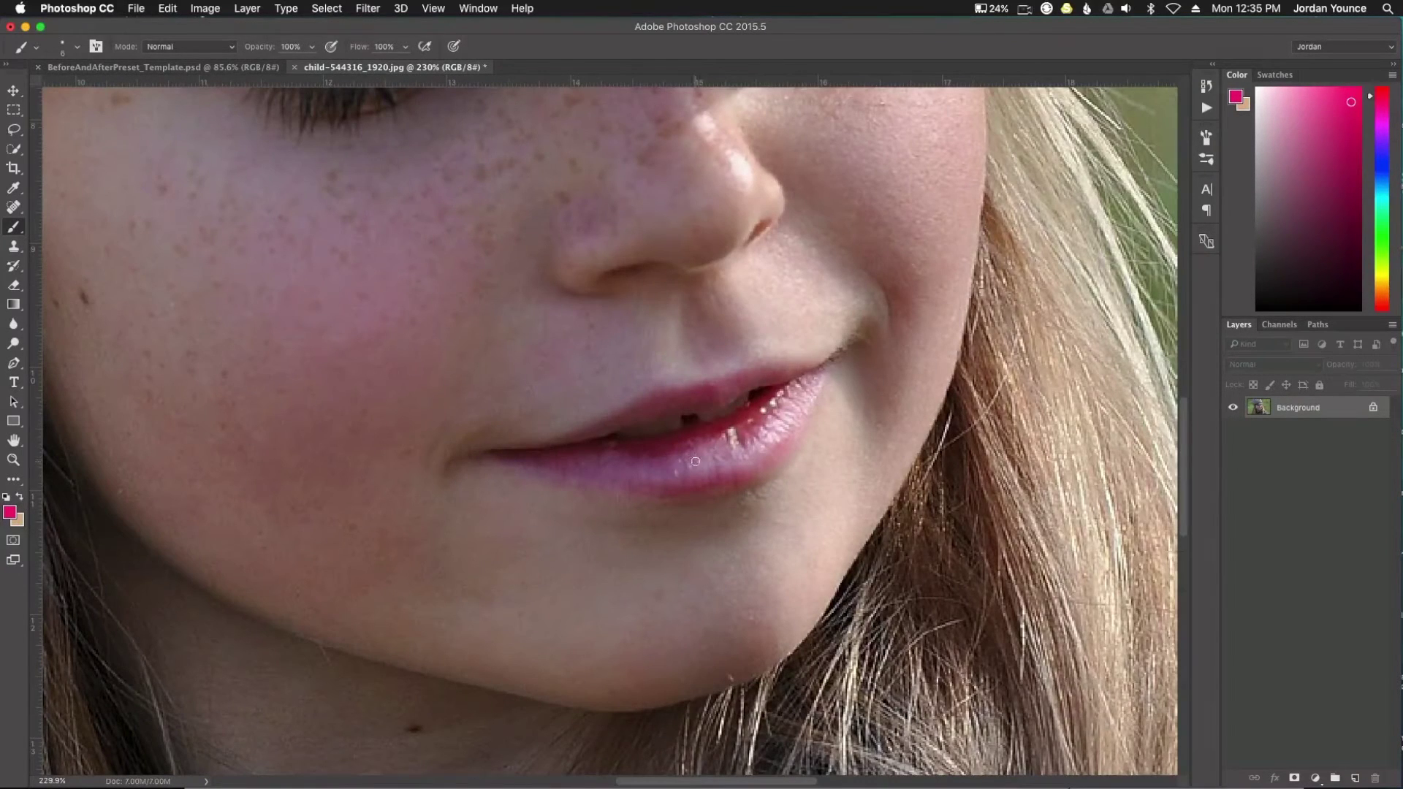
{"action": "scroll", "coordinate": [698, 464], "scroll_direction": "down", "scroll_amount": 5}
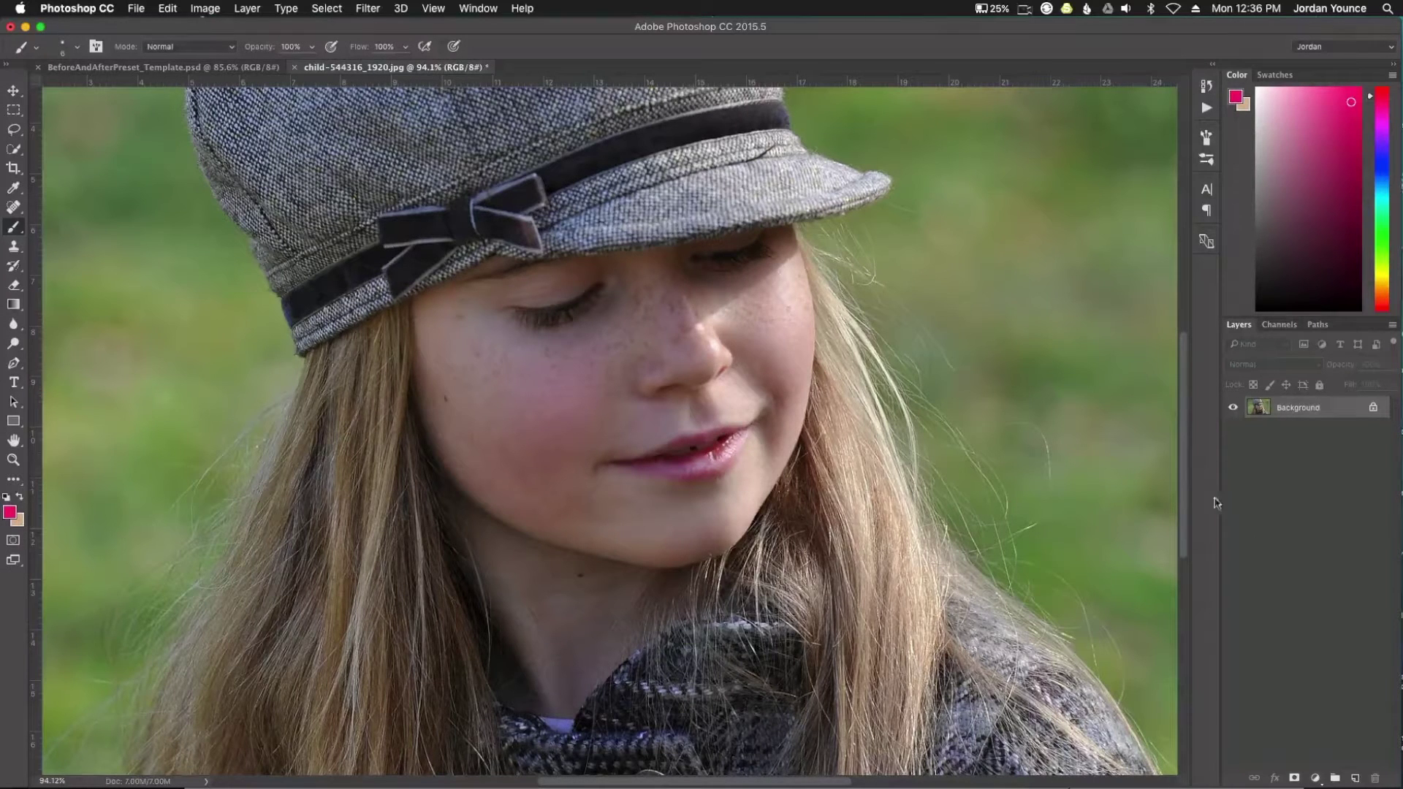
{"action": "left_click", "coordinate": [1356, 779]}
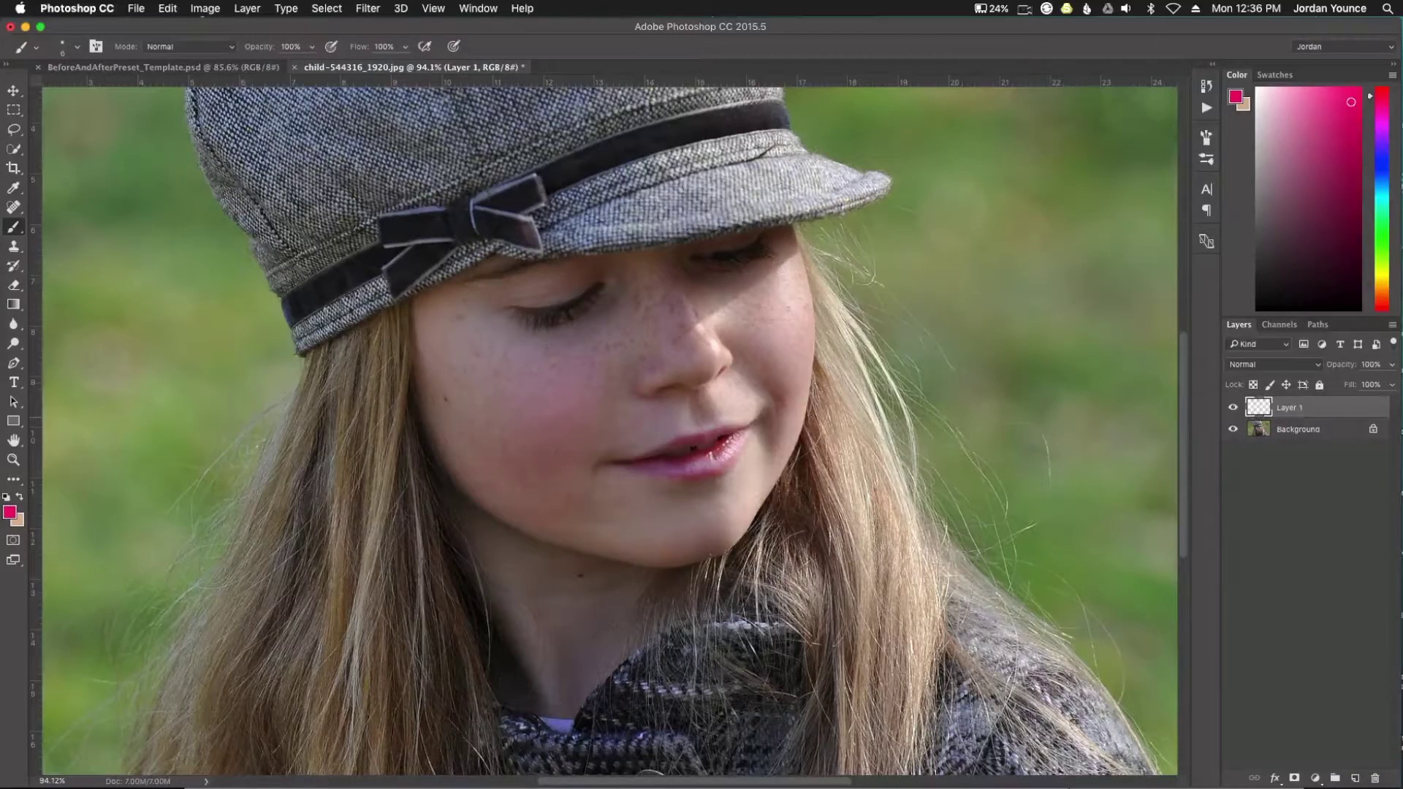
- Lower the brush hardness to about 18% for a small, soft-edged tip
{"action": "scroll", "coordinate": [702, 446], "scroll_direction": "up", "scroll_amount": 5}
{"action": "scroll", "coordinate": [674, 437], "scroll_direction": "up", "scroll_amount": 4}
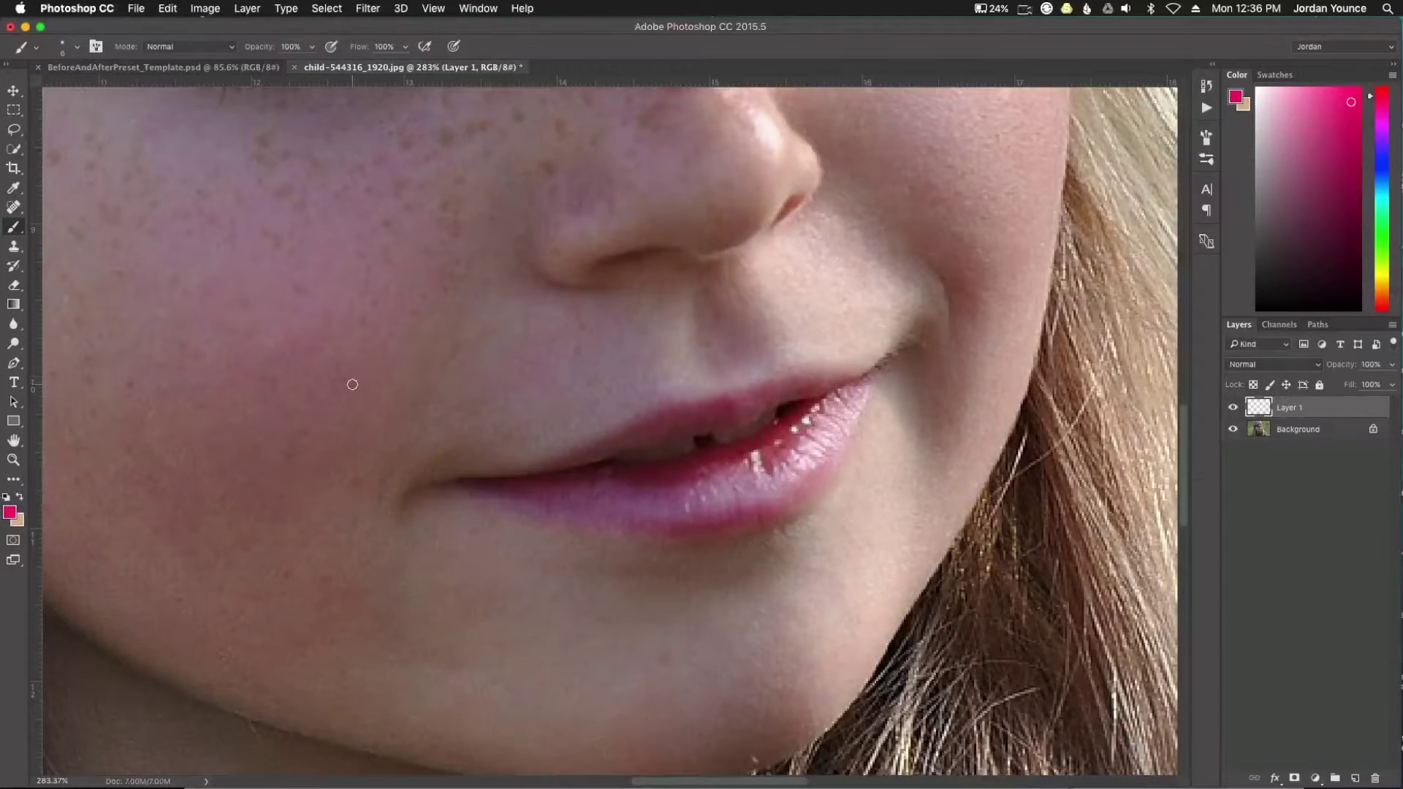
{"action": "left_click", "coordinate": [76, 47]}
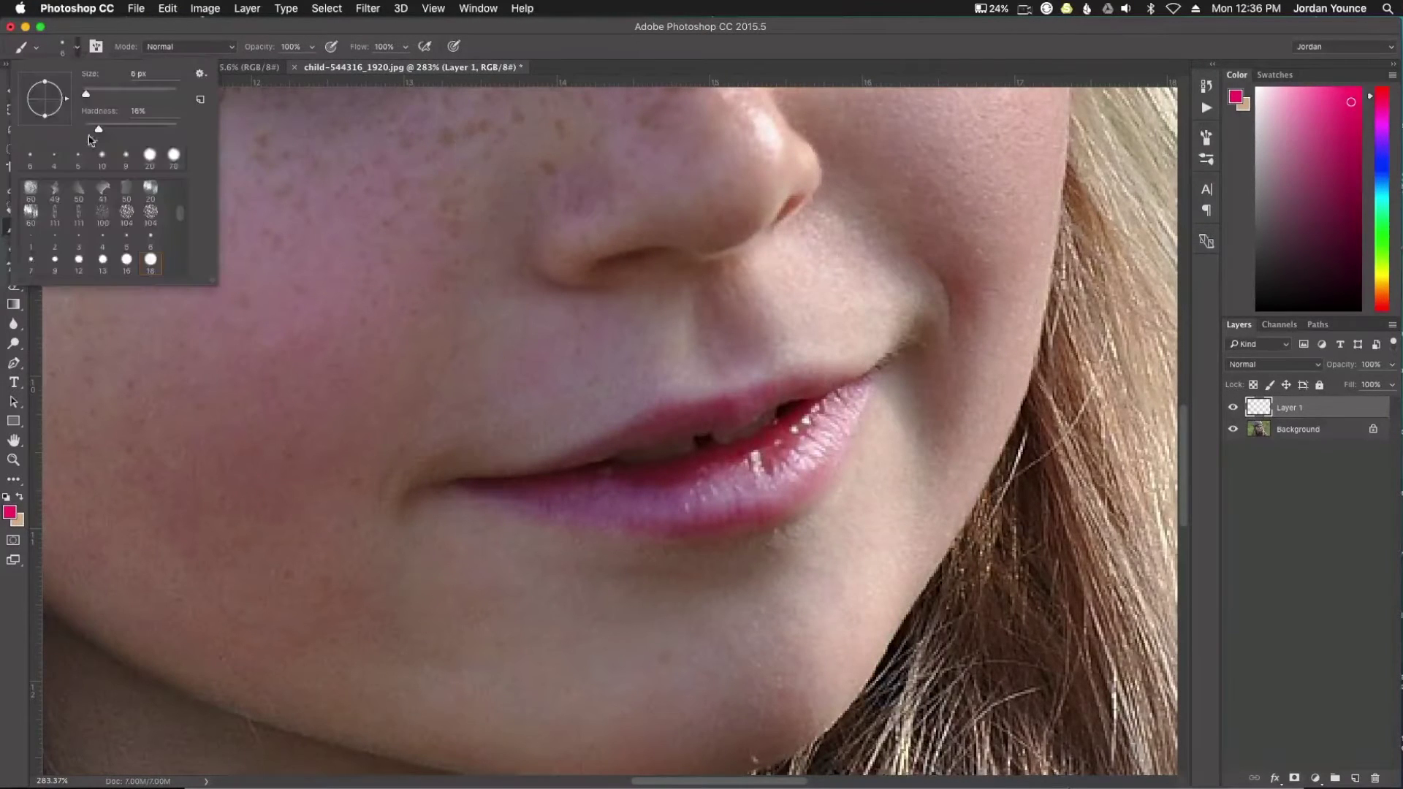
{"action": "left_click", "coordinate": [97, 130]}
{"action": "key", "text": "Return"}
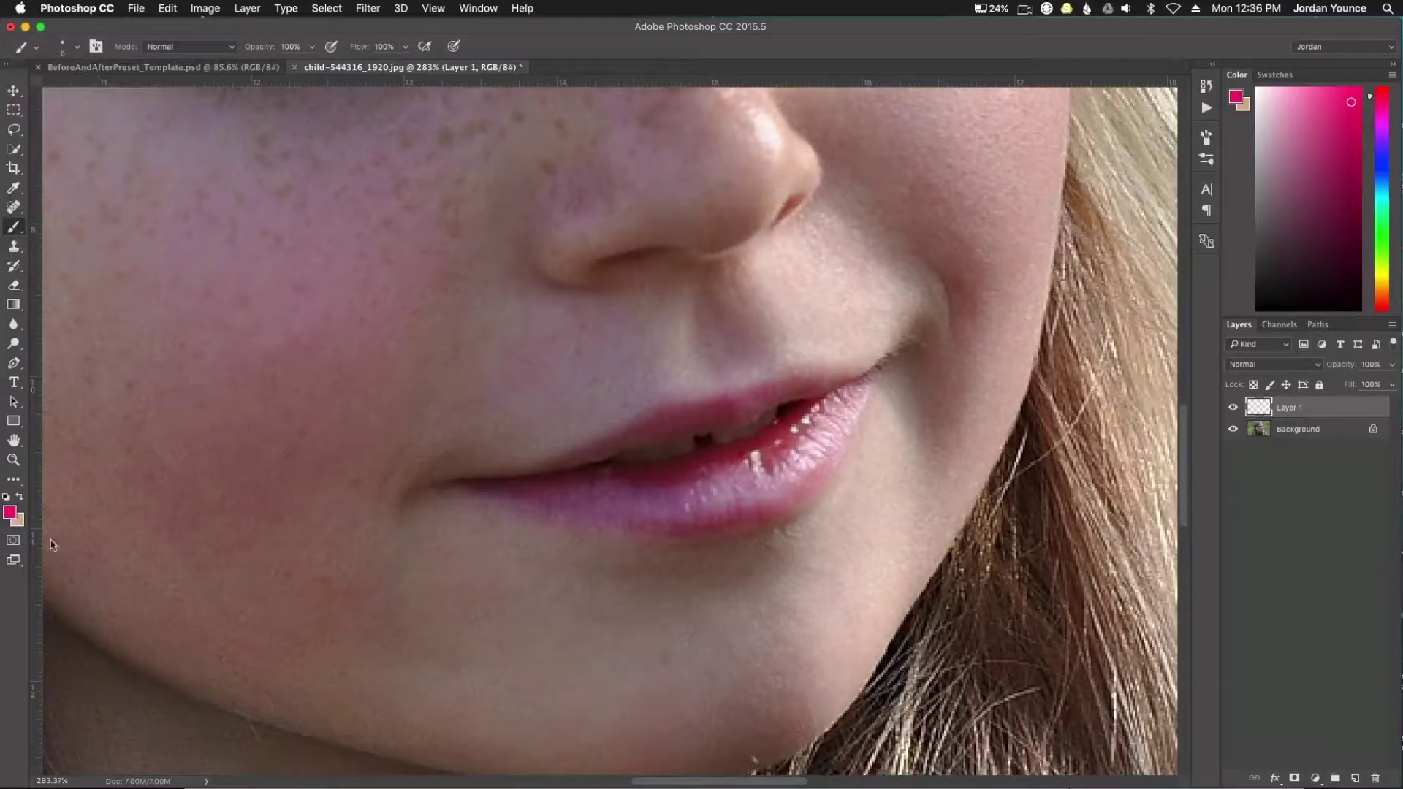
- Set the foreground colour to the lighter pink ed4689
{"action": "left_click", "coordinate": [9, 512]}
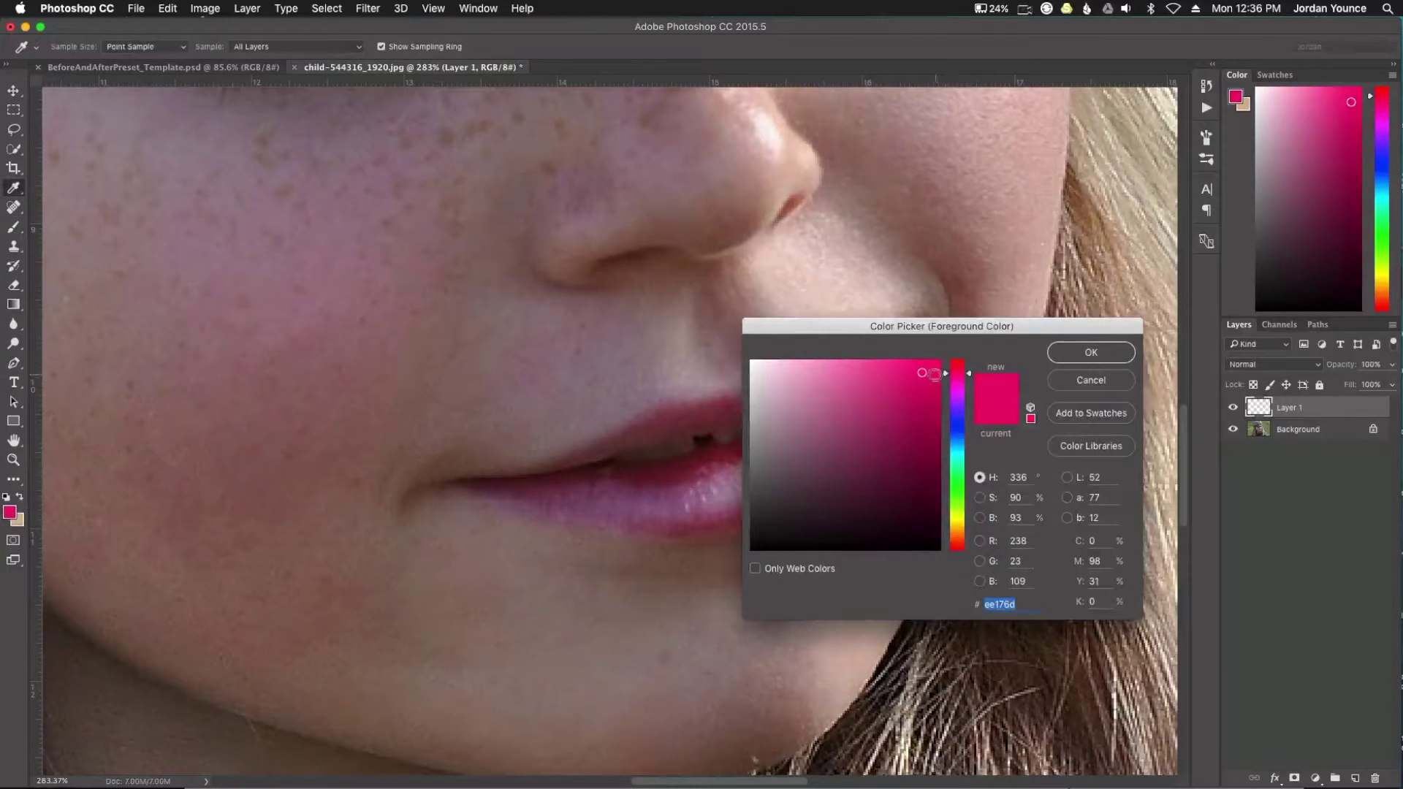
{"action": "left_click_drag", "start_coordinate": [935, 374], "coordinate": [888, 374]}
{"action": "left_click", "coordinate": [1125, 357]}
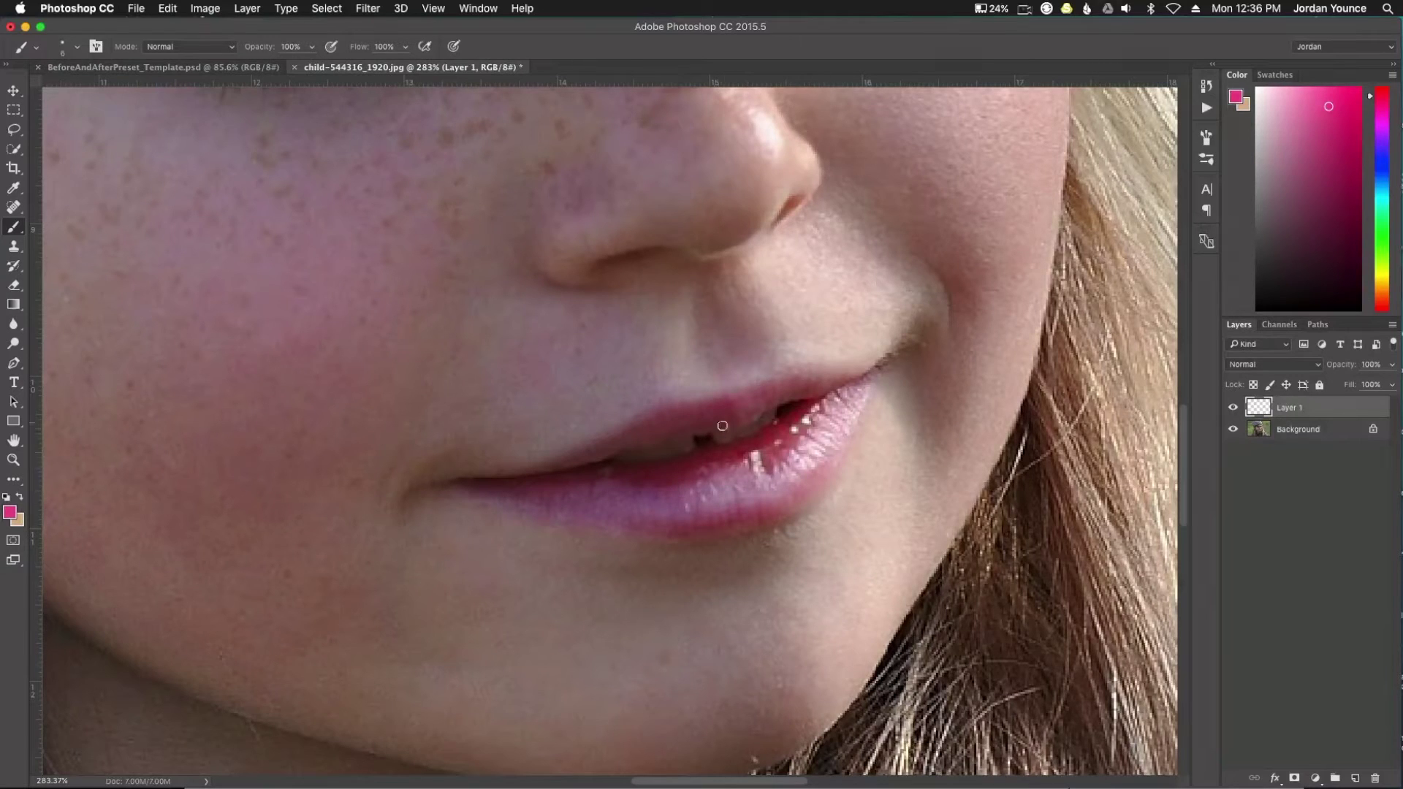
- Brush pink over the upper and lower lips on Layer 1
{"action": "left_click", "coordinate": [658, 499]}
{"action": "mouse_move", "coordinate": [664, 492]}
{"action": "left_mouse_down"}
{"action": "mouse_move", "coordinate": [612, 497]}
{"action": "mouse_move", "coordinate": [695, 490]}
{"action": "mouse_move", "coordinate": [664, 485]}
{"action": "mouse_move", "coordinate": [720, 459]}
{"action": "mouse_move", "coordinate": [708, 526]}
{"action": "mouse_move", "coordinate": [456, 485]}
{"action": "mouse_move", "coordinate": [868, 377]}
{"action": "mouse_move", "coordinate": [529, 485]}
{"action": "mouse_move", "coordinate": [682, 498]}
{"action": "mouse_move", "coordinate": [798, 445]}
{"action": "mouse_move", "coordinate": [837, 391]}
{"action": "mouse_move", "coordinate": [786, 391]}
{"action": "mouse_move", "coordinate": [447, 482]}
{"action": "left_mouse_up"}
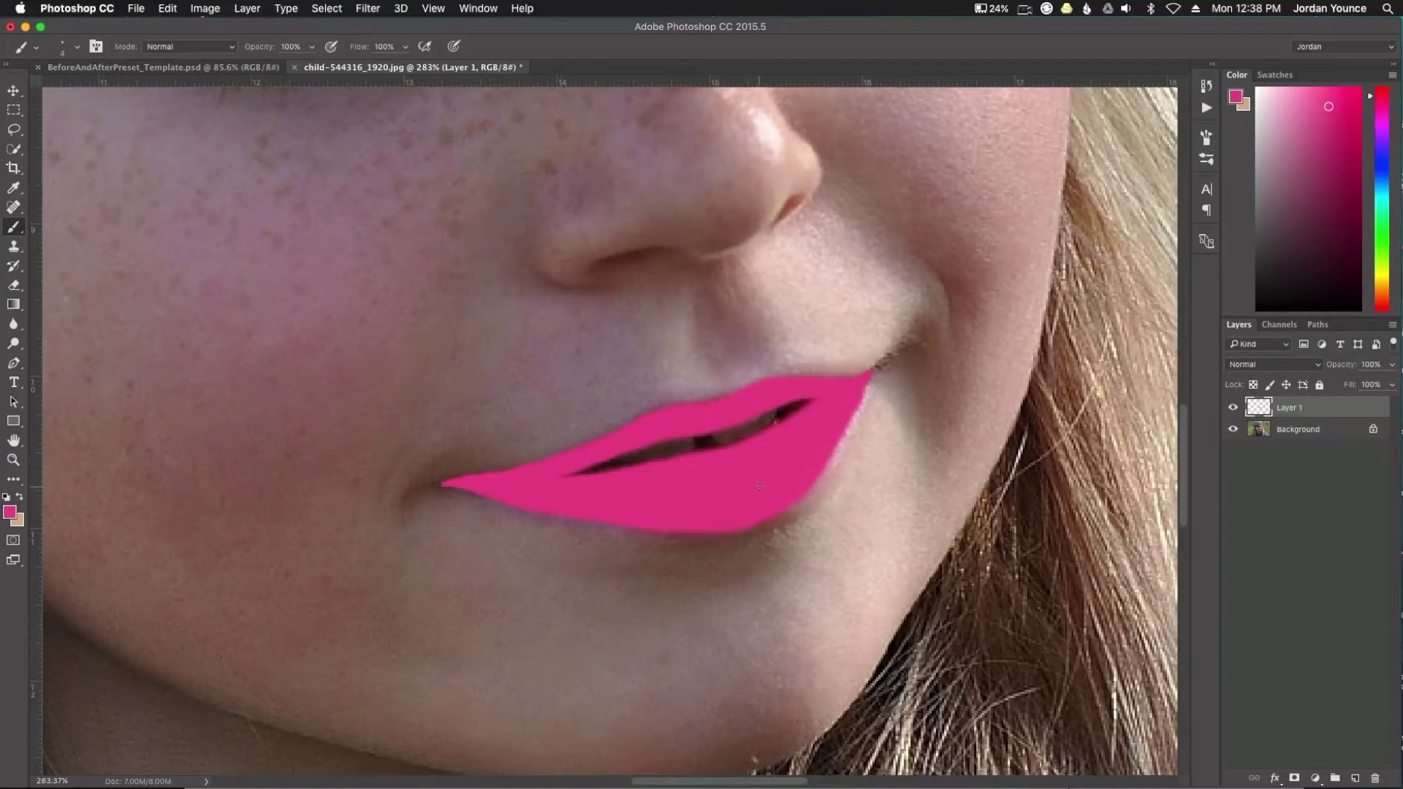
{"action": "scroll", "coordinate": [759, 486], "scroll_direction": "down", "scroll_amount": 5}
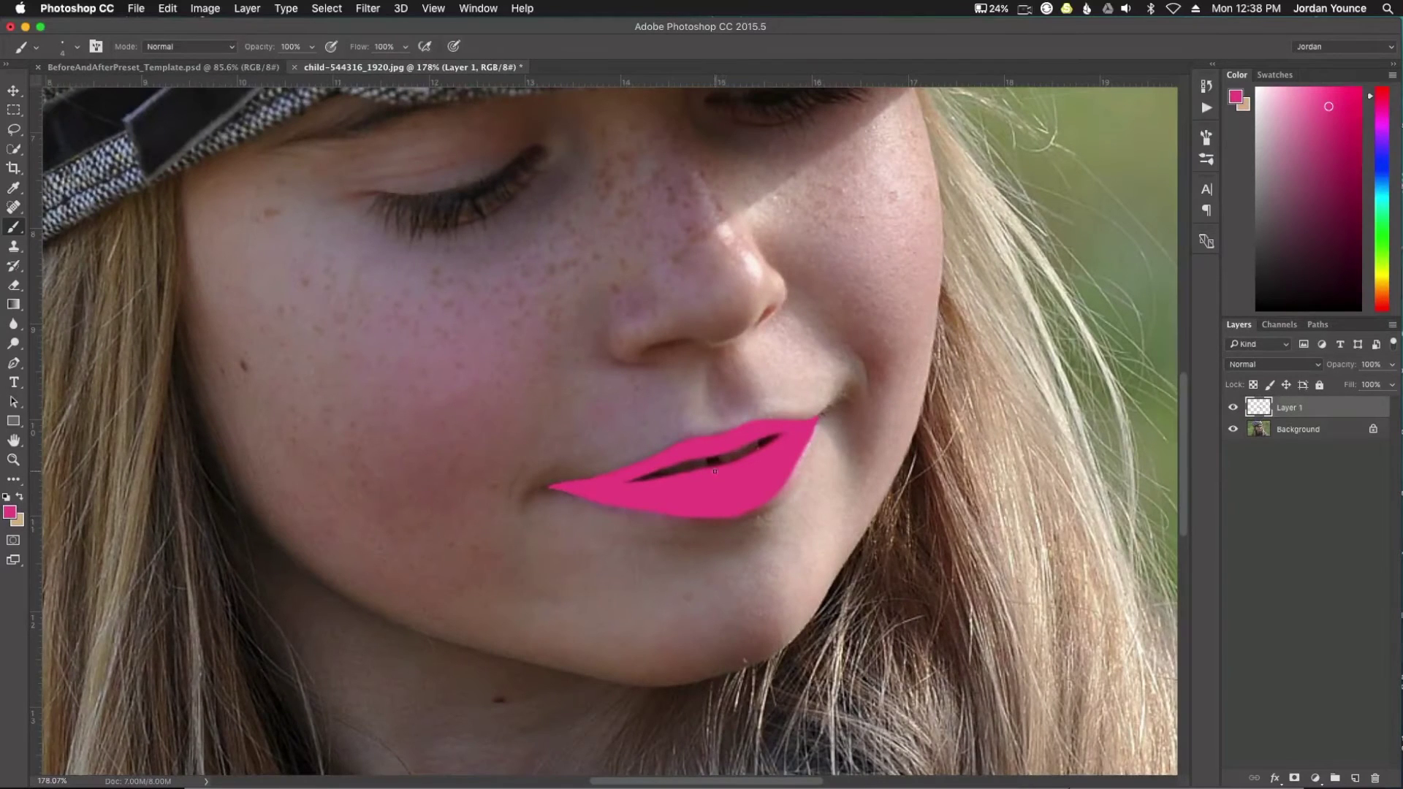
{"action": "scroll", "coordinate": [714, 472], "scroll_direction": "up", "scroll_amount": 2}
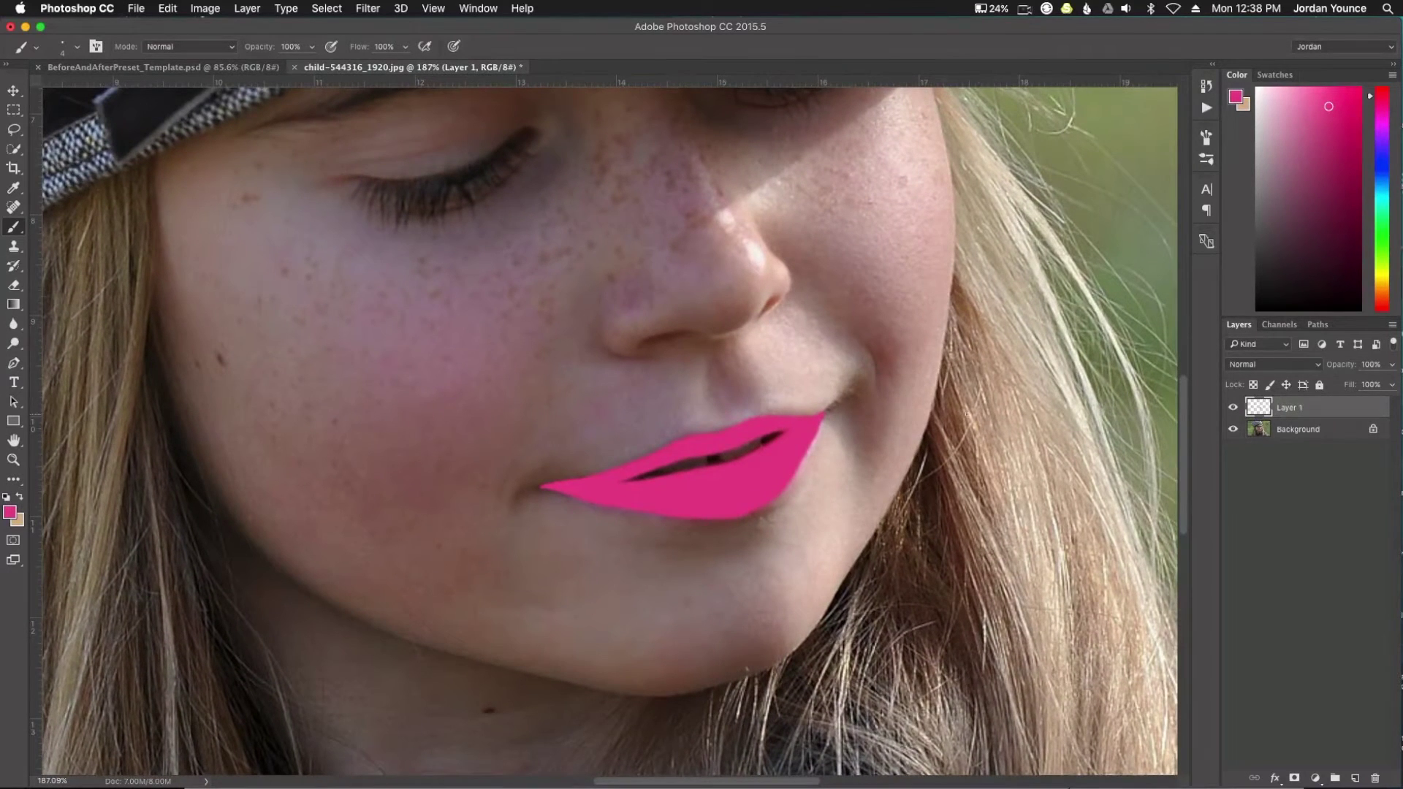
- Switch Layer 1's blend mode to Soft Light
{"action": "left_click", "coordinate": [1265, 366]}
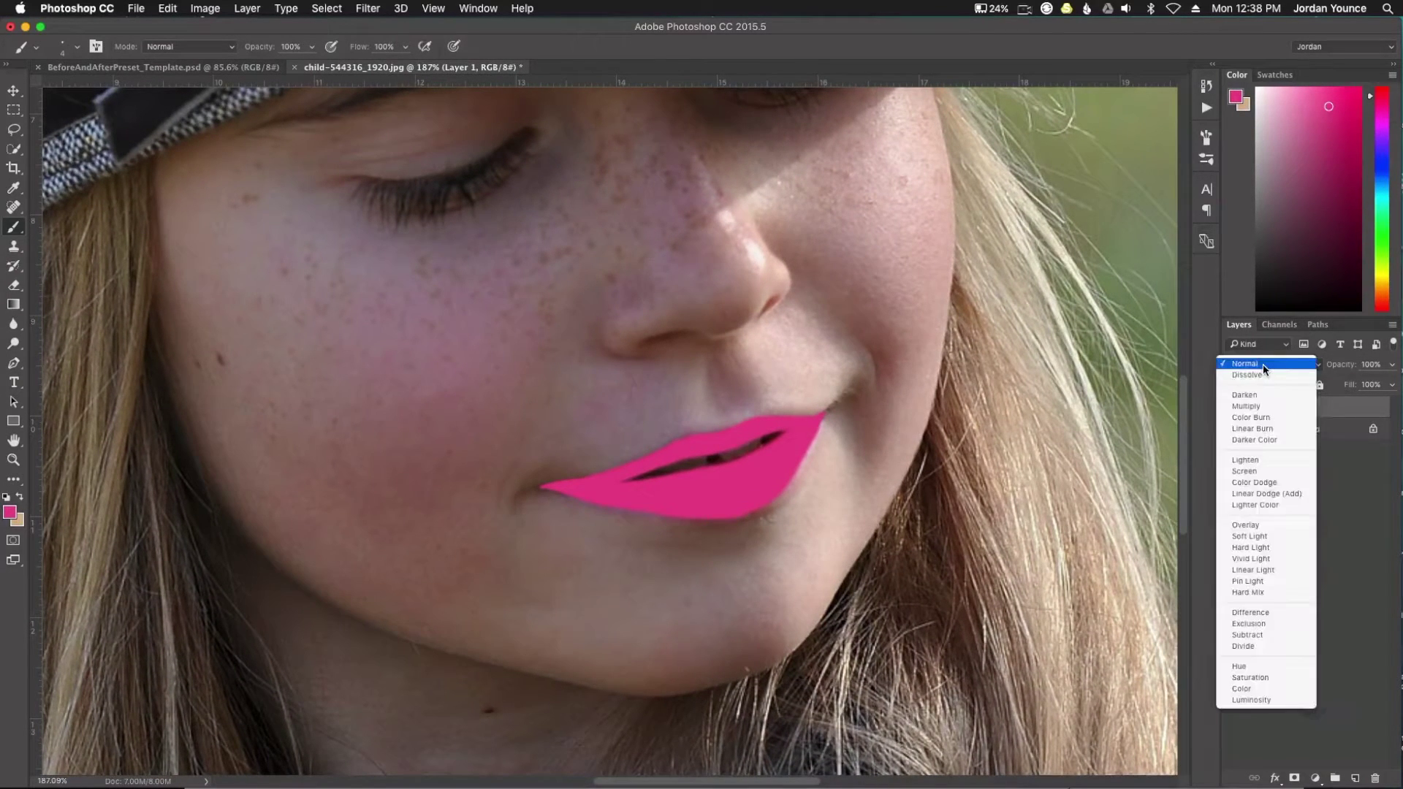
{"action": "left_click", "coordinate": [1259, 538]}
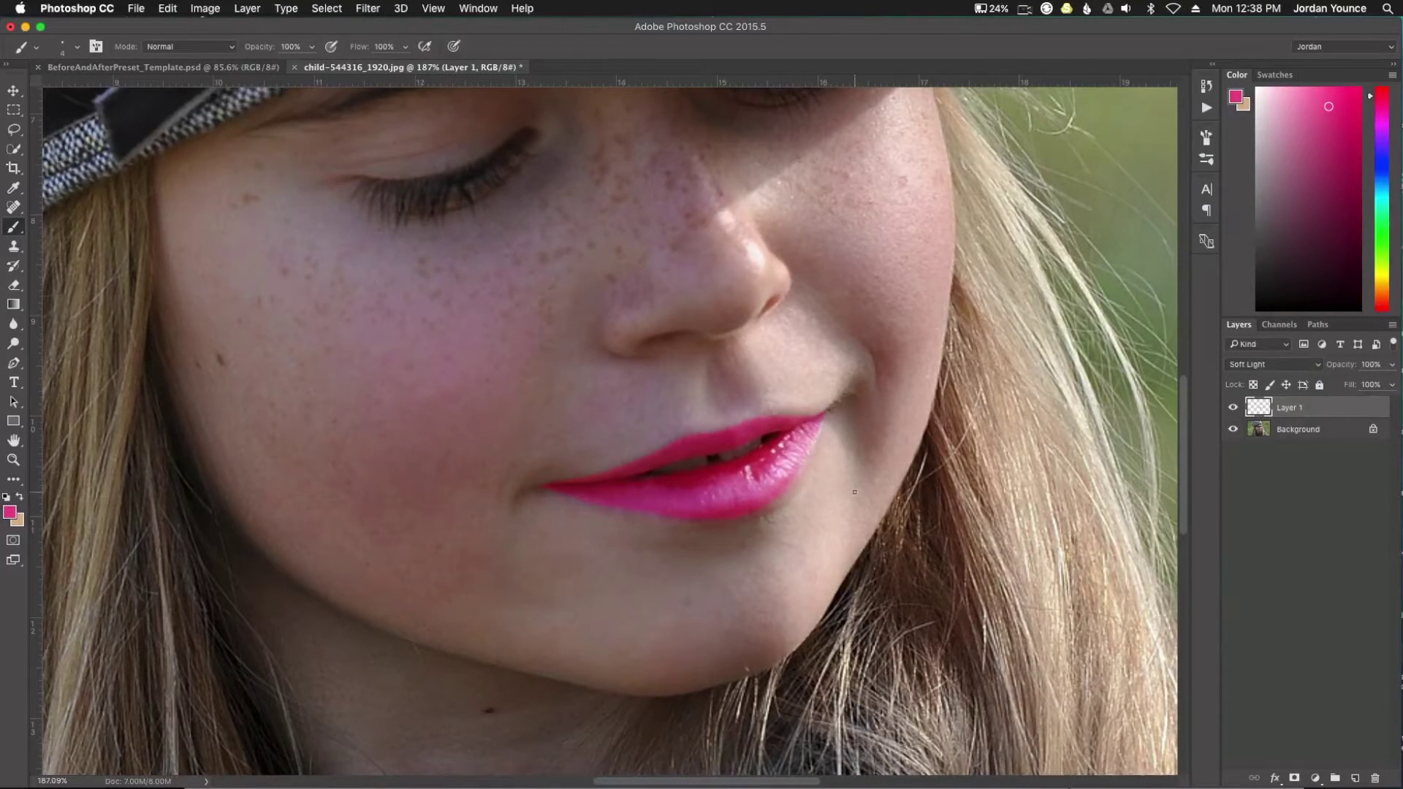
{"action": "scroll", "coordinate": [777, 513], "scroll_direction": "down", "scroll_amount": 5}
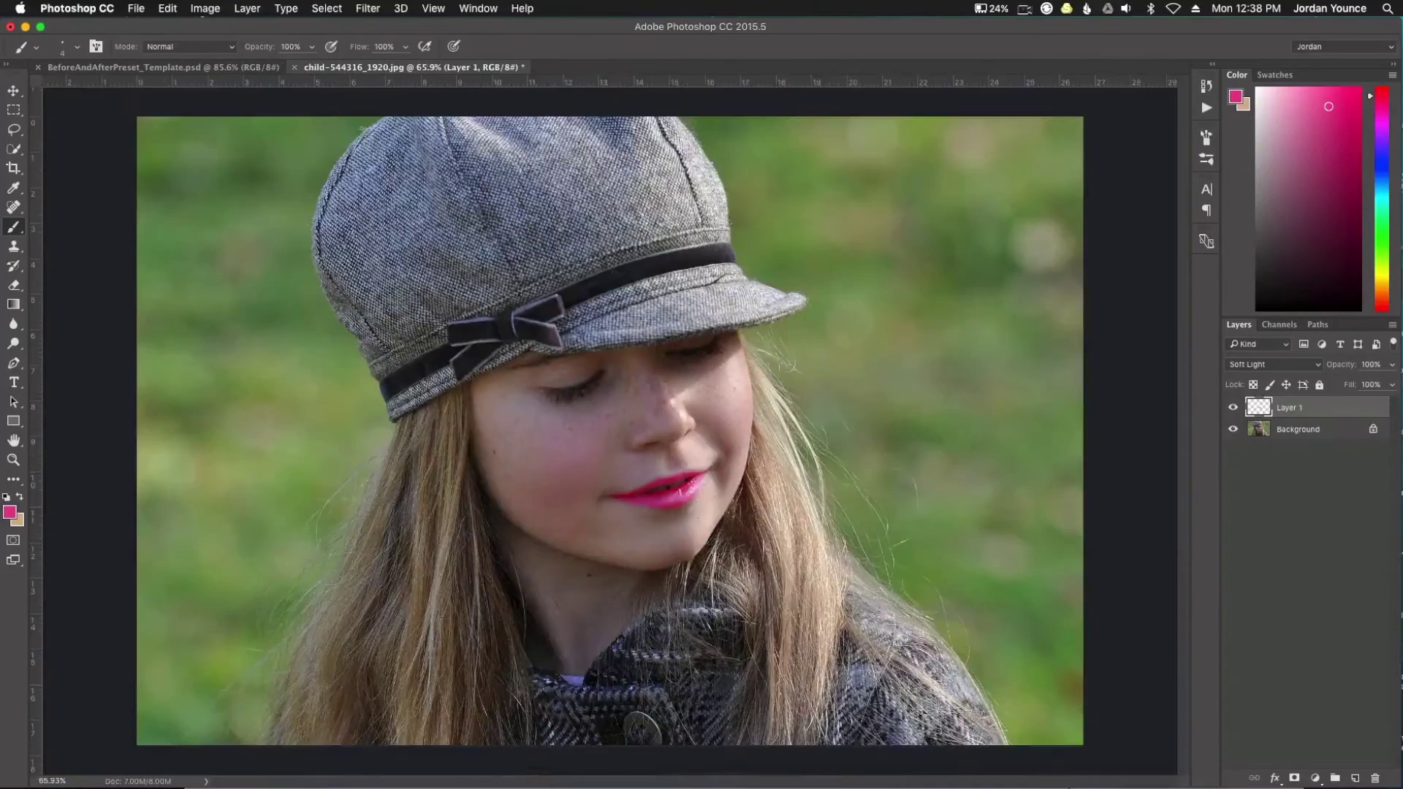
{"action": "scroll", "coordinate": [660, 492], "scroll_direction": "up", "scroll_amount": 2}
{"action": "scroll", "coordinate": [691, 516], "scroll_direction": "up", "scroll_amount": 3}
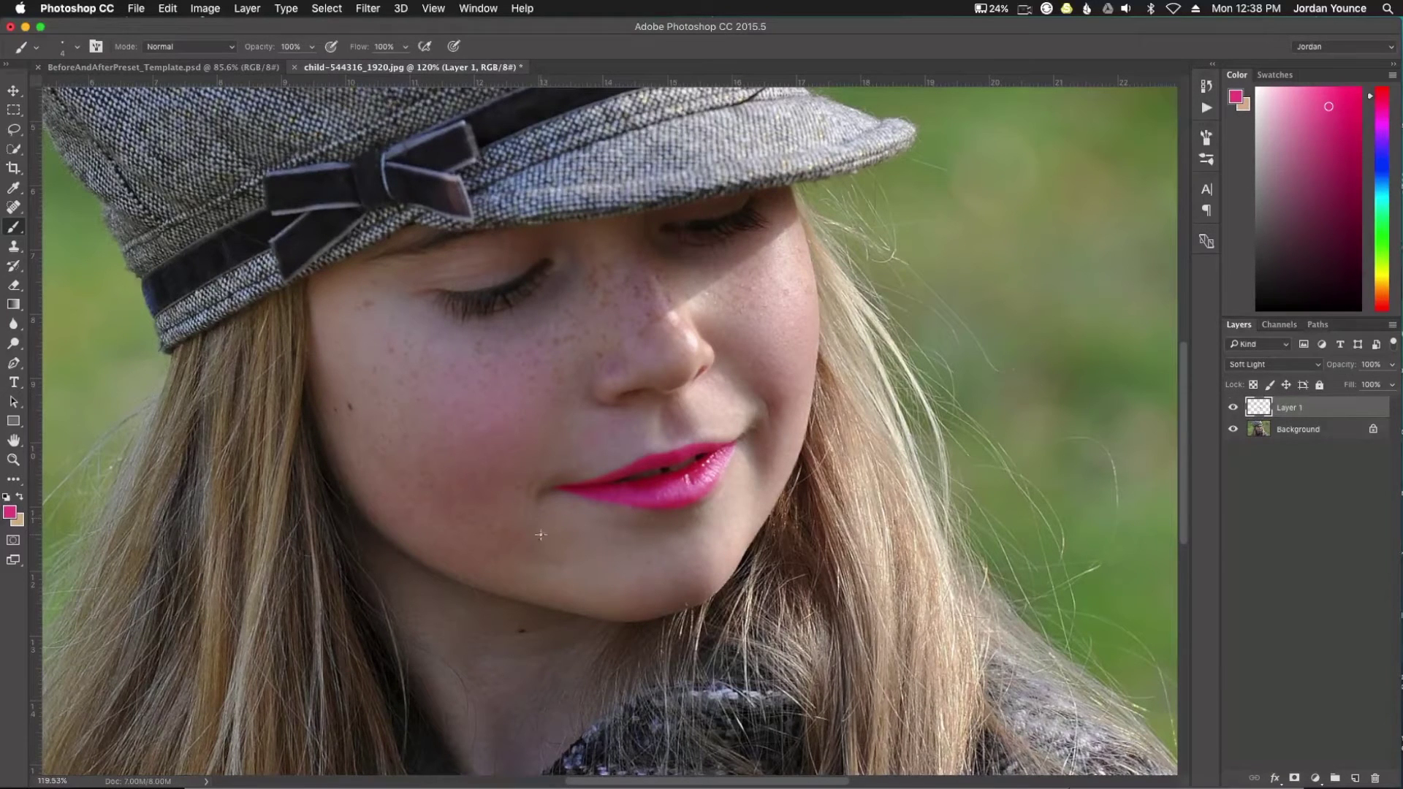
- Test lower opacity and visibility, then return Layer 1 to 100% opacity
{"action": "left_click_drag", "start_coordinate": [1339, 370], "coordinate": [1313, 367]}
{"action": "scroll", "coordinate": [1002, 416], "scroll_direction": "down", "scroll_amount": 5}
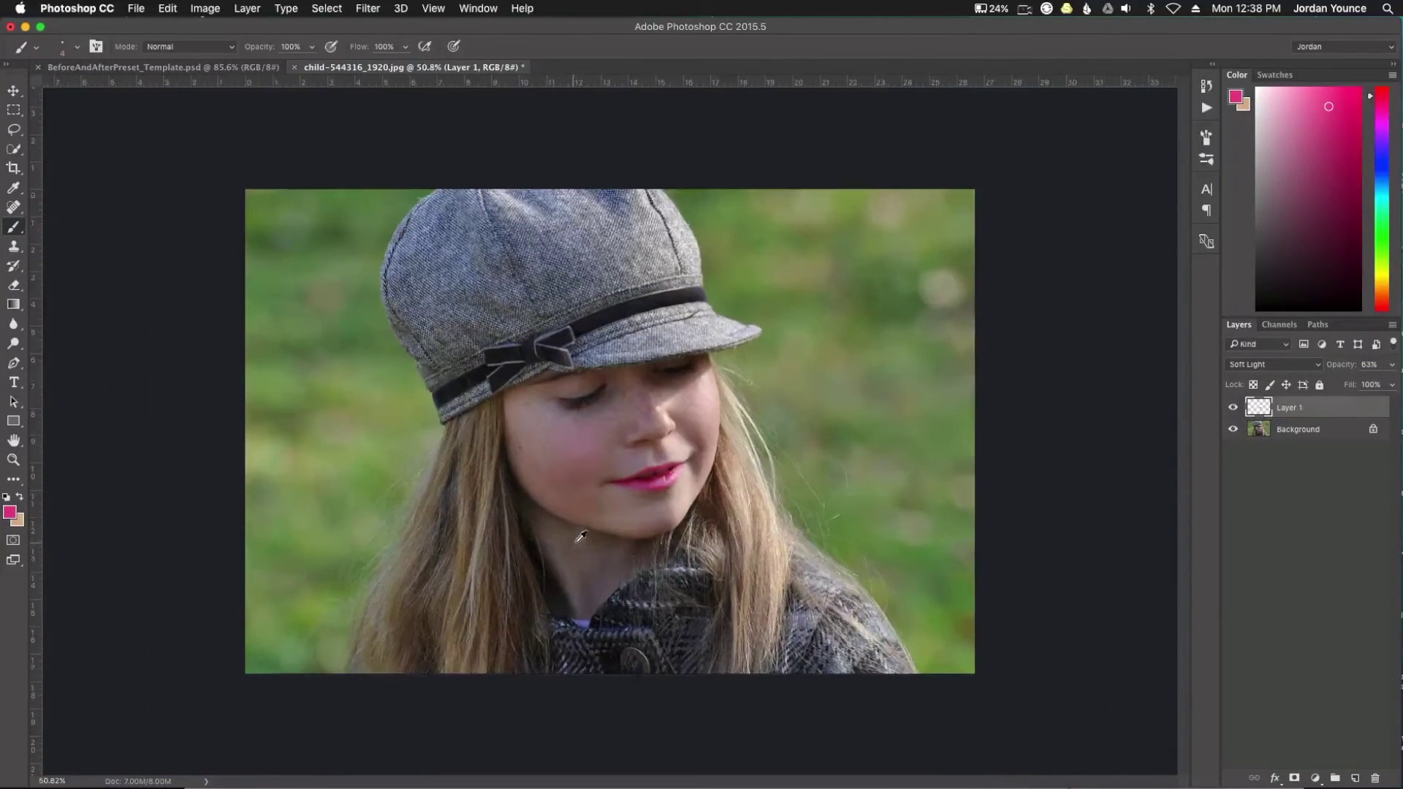
{"action": "left_click", "coordinate": [1234, 407]}
{"action": "left_click", "coordinate": [1234, 408]}
{"action": "scroll", "coordinate": [632, 490], "scroll_direction": "up", "scroll_amount": 3}
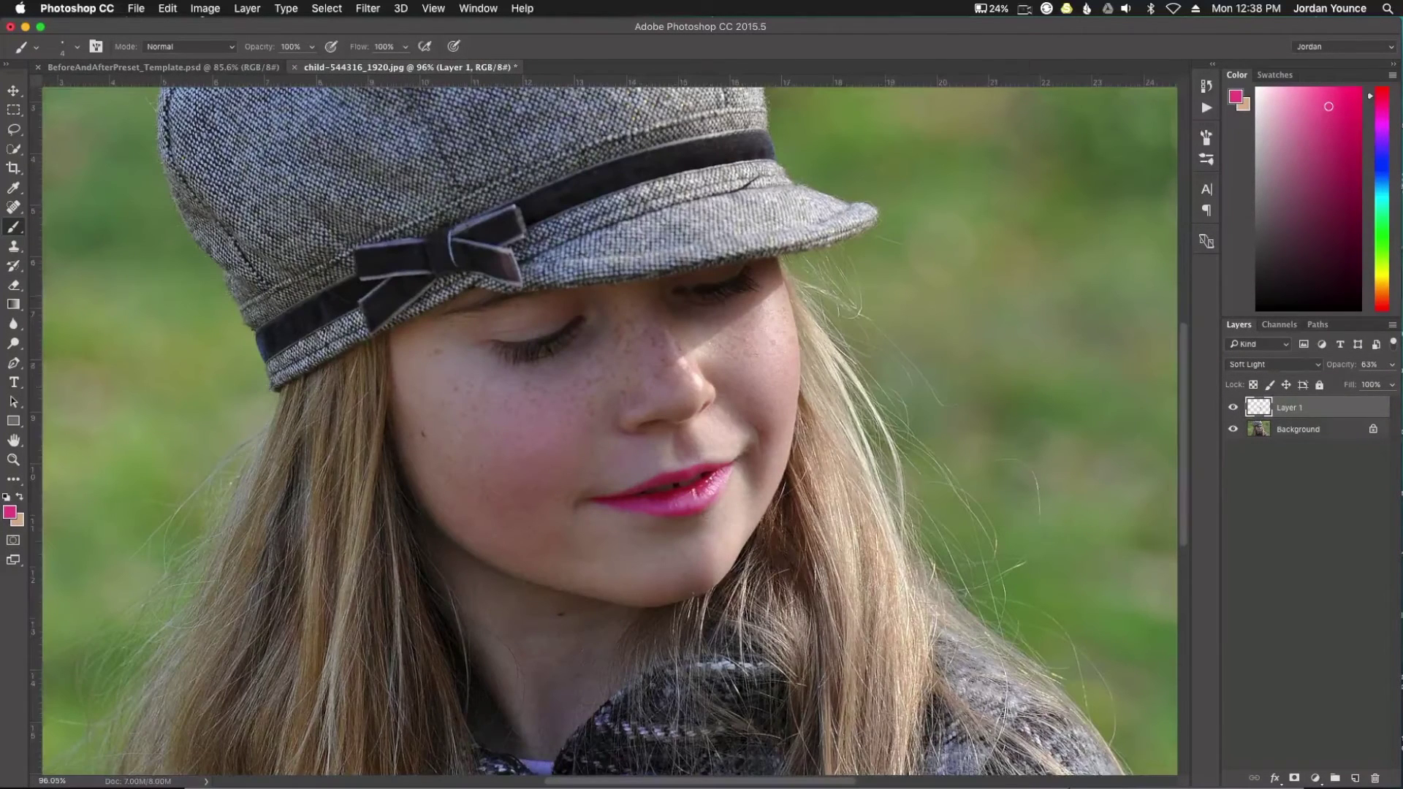
{"action": "left_click_drag", "start_coordinate": [1337, 368], "coordinate": [1374, 368]}
{"action": "left_click", "coordinate": [1315, 778]}
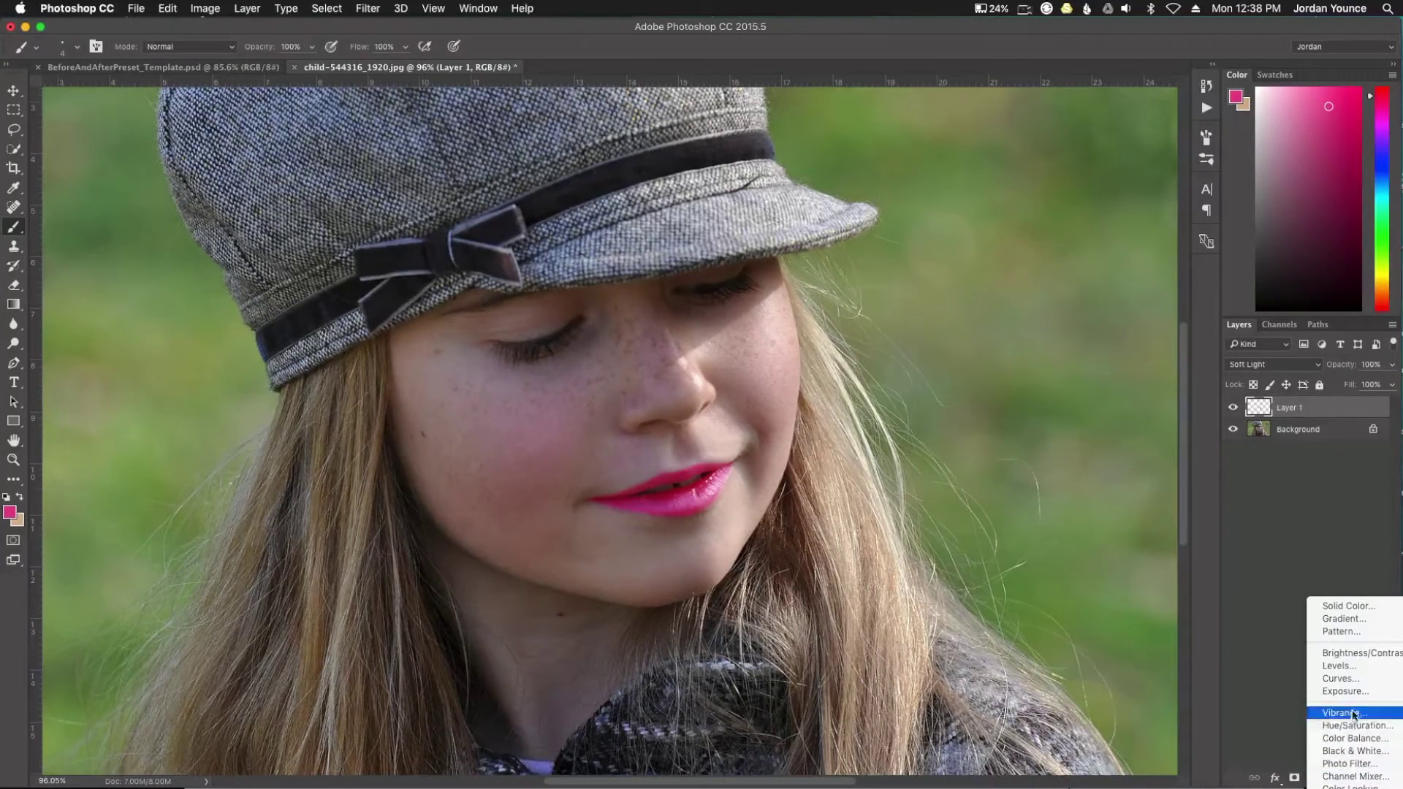
- Add a Hue/Saturation adjustment layer and clip it to Layer 1
{"action": "left_click", "coordinate": [1356, 726]}
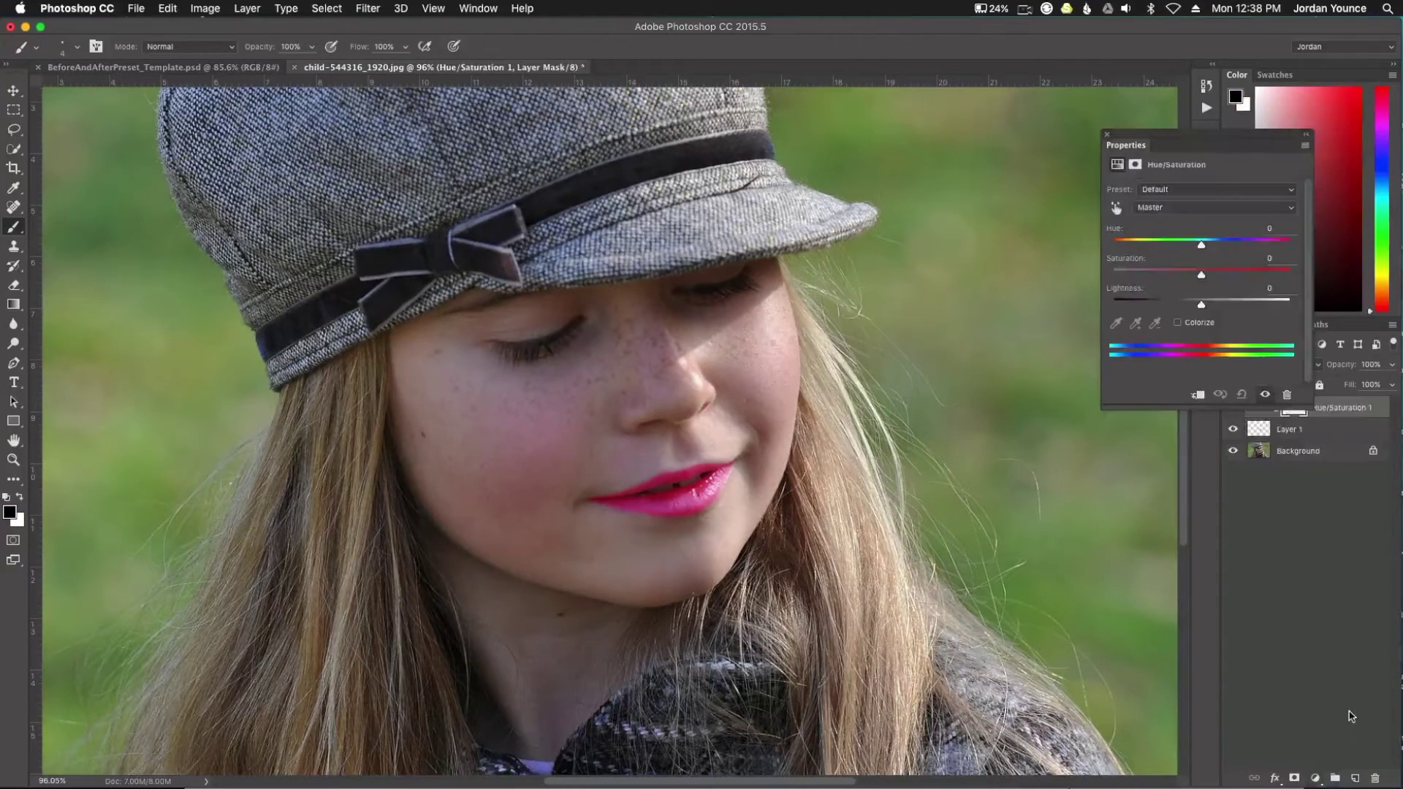
{"action": "left_click_drag", "start_coordinate": [1177, 139], "coordinate": [1025, 107]}
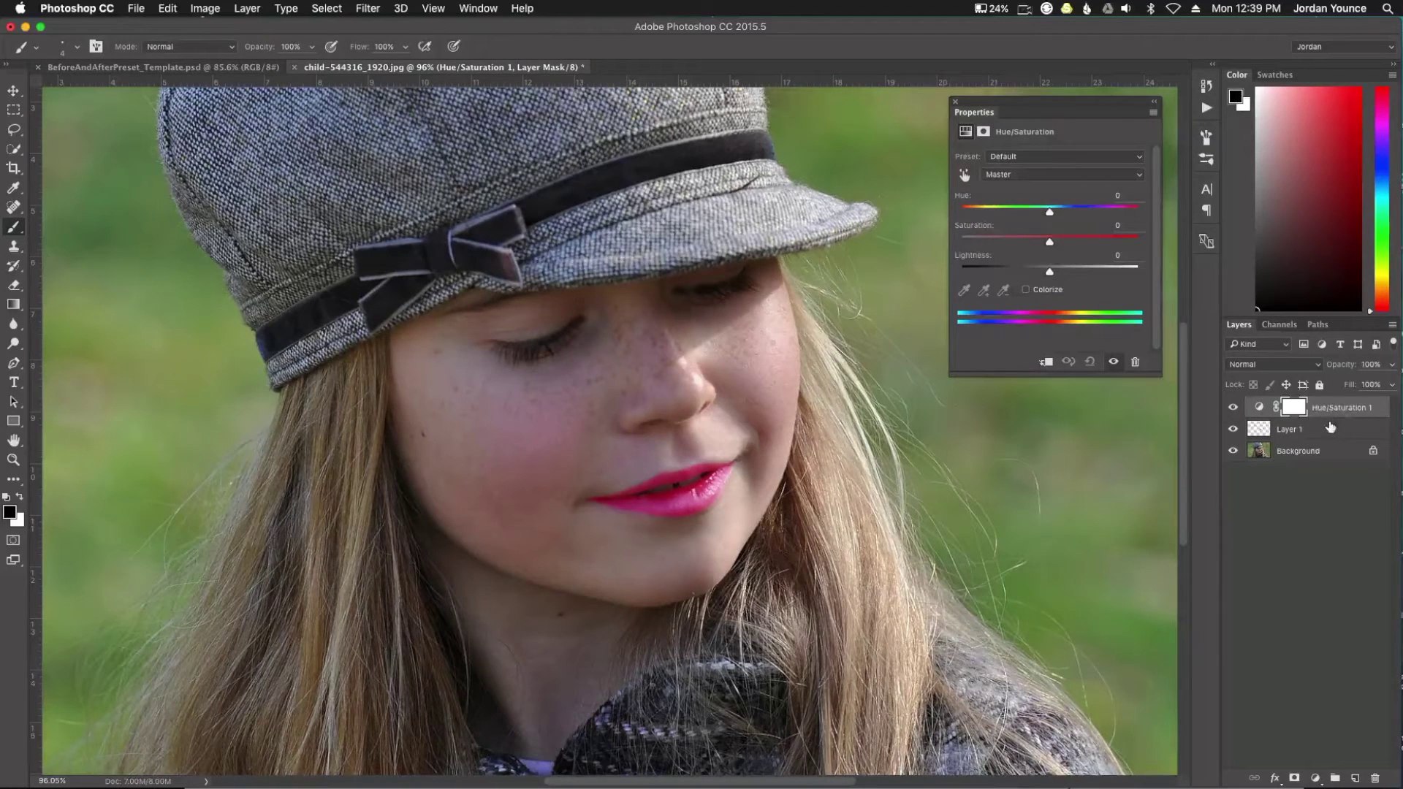
{"action": "left_click", "coordinate": [1329, 417], "text": "alt"}
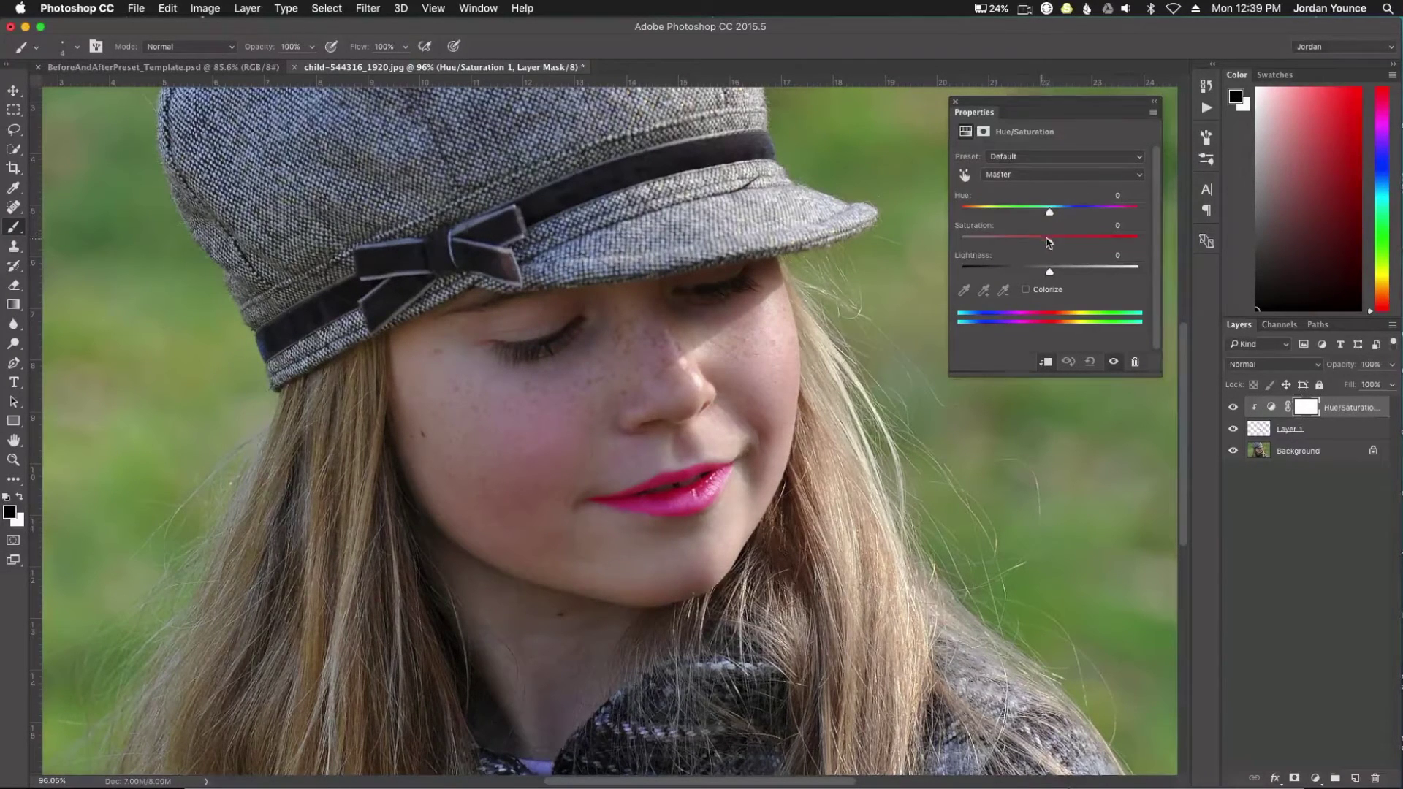
- Drag the sliders to Hue +35, Saturation −4 and Lightness −35 for deep red lips
{"action": "left_click_drag", "start_coordinate": [1050, 245], "coordinate": [1027, 276]}
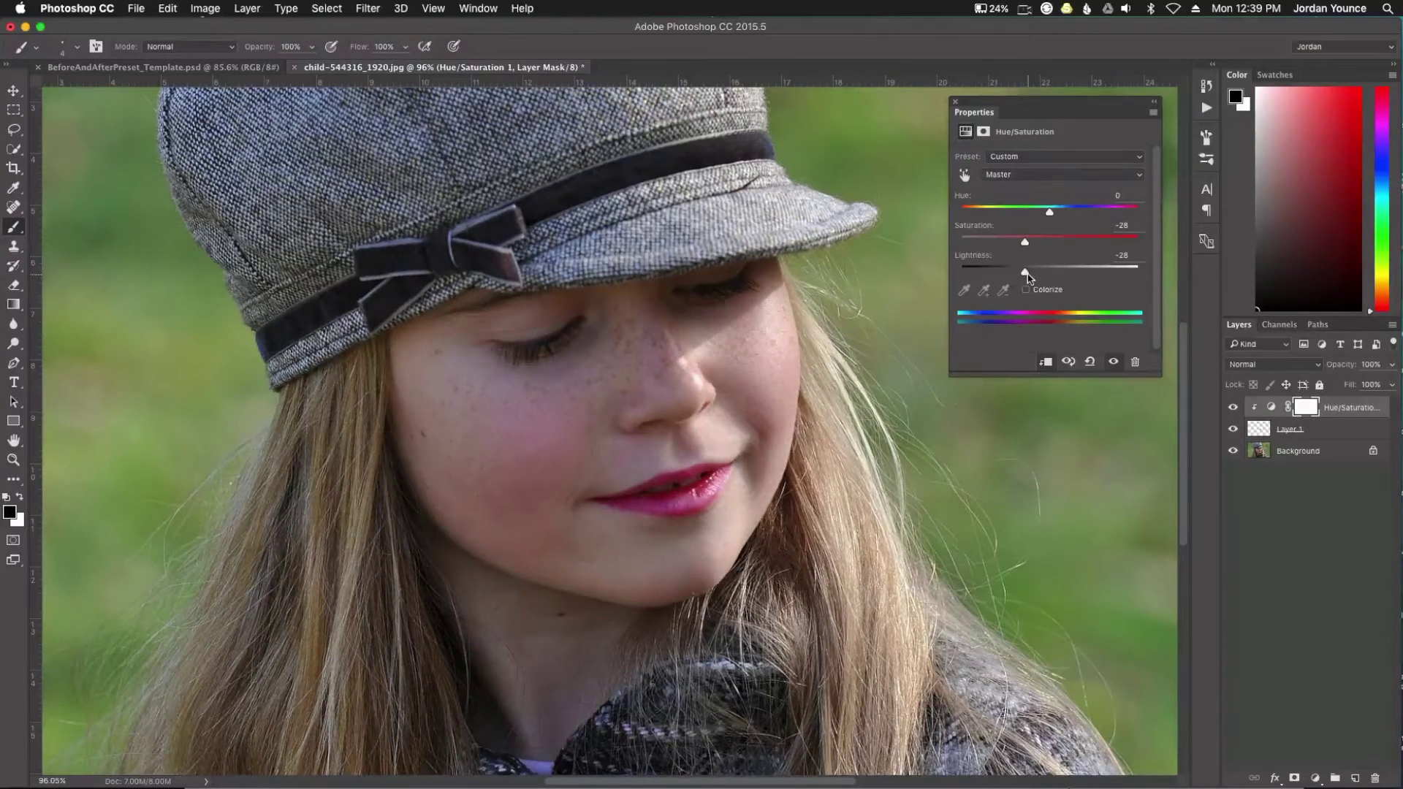
{"action": "left_click_drag", "start_coordinate": [1050, 212], "coordinate": [1082, 214]}
{"action": "mouse_move", "coordinate": [1024, 271]}
{"action": "left_mouse_down"}
{"action": "mouse_move", "coordinate": [1050, 274]}
{"action": "mouse_move", "coordinate": [1020, 273]}
{"action": "left_mouse_up"}
{"action": "scroll", "coordinate": [640, 450], "scroll_direction": "down", "scroll_amount": 5}
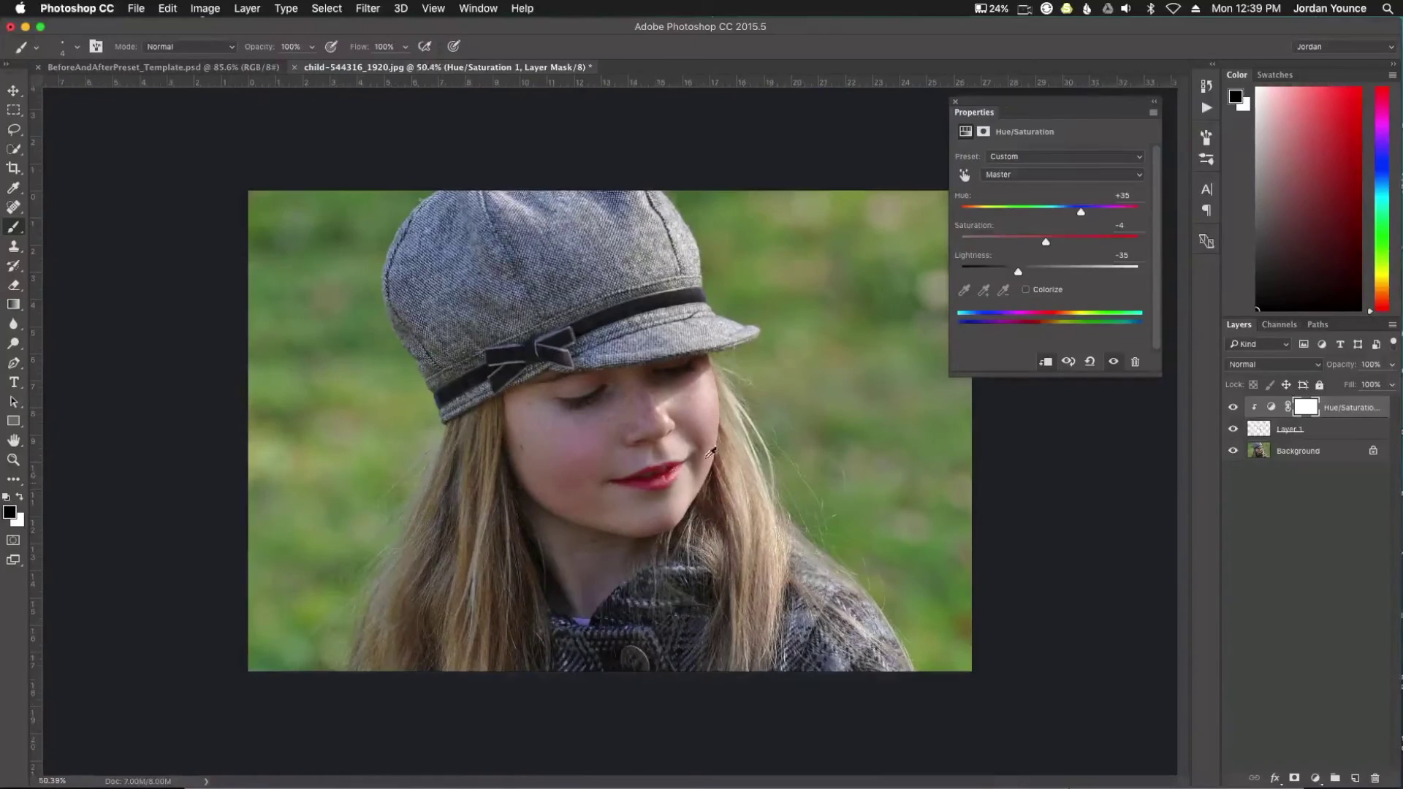
{"action": "scroll", "coordinate": [607, 477], "scroll_direction": "up", "scroll_amount": 3}
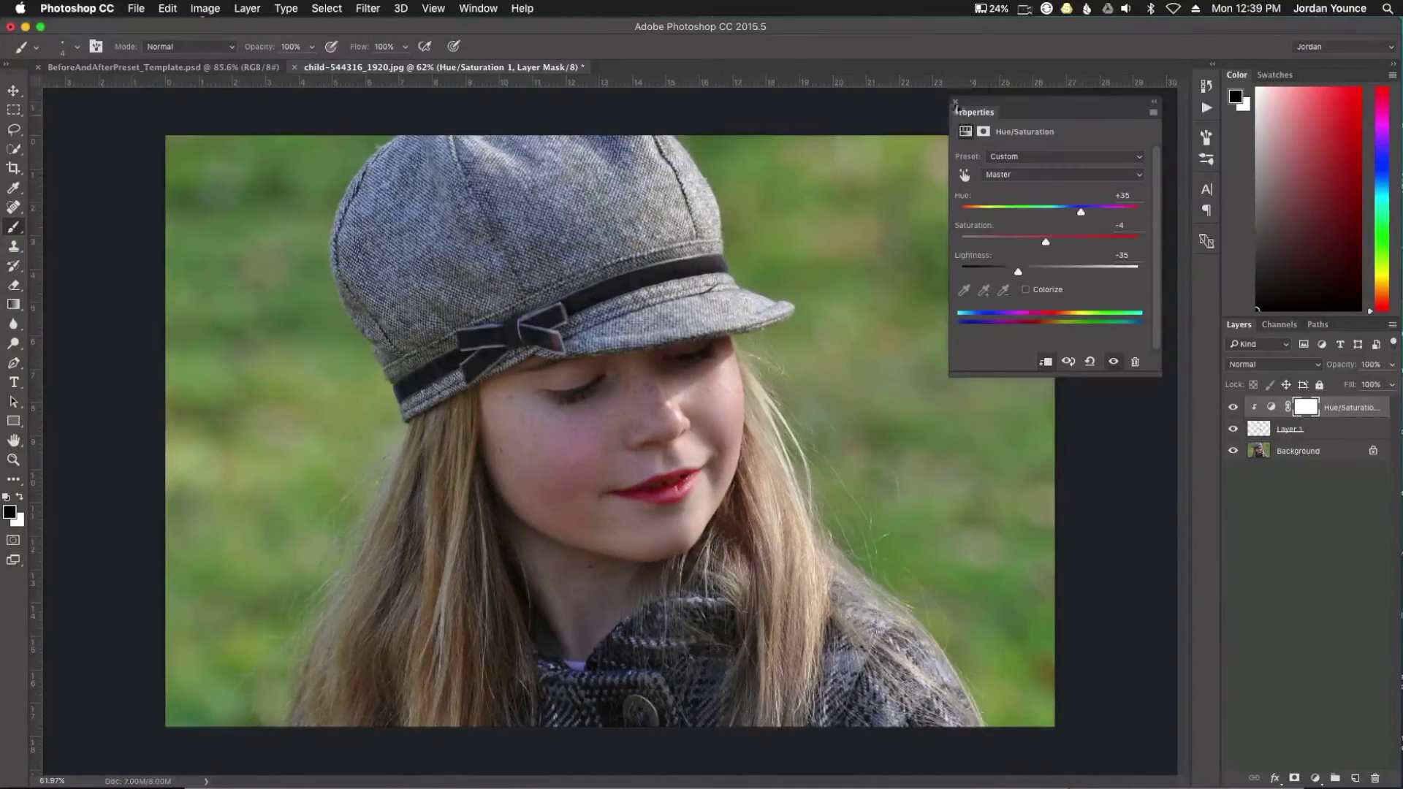
- Close the Properties panel and toggle the lipstick layers off and on against the original lips
{"action": "left_click", "coordinate": [955, 102]}
{"action": "left_click", "coordinate": [1233, 451], "text": "alt"}
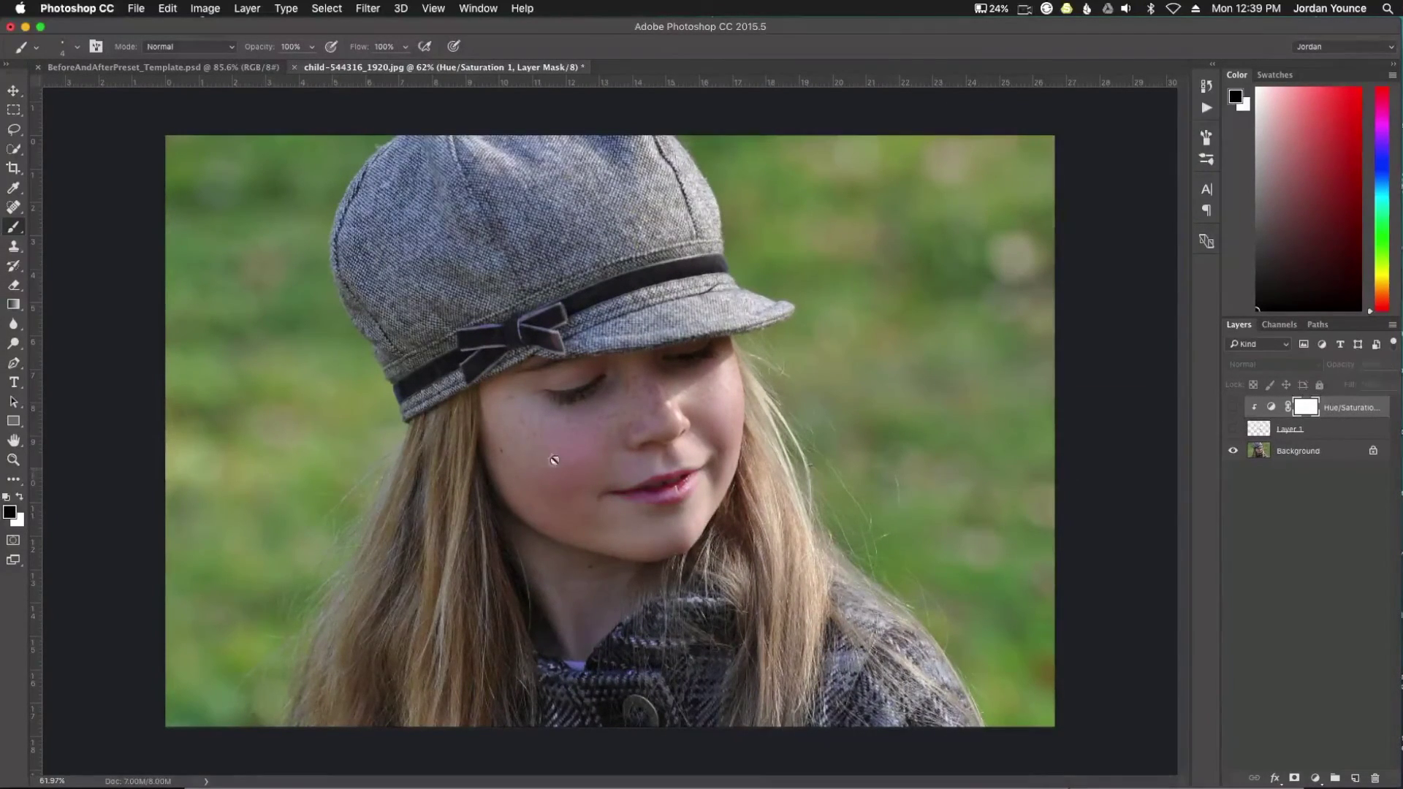
{"action": "scroll", "coordinate": [698, 504], "scroll_direction": "up", "scroll_amount": 3}
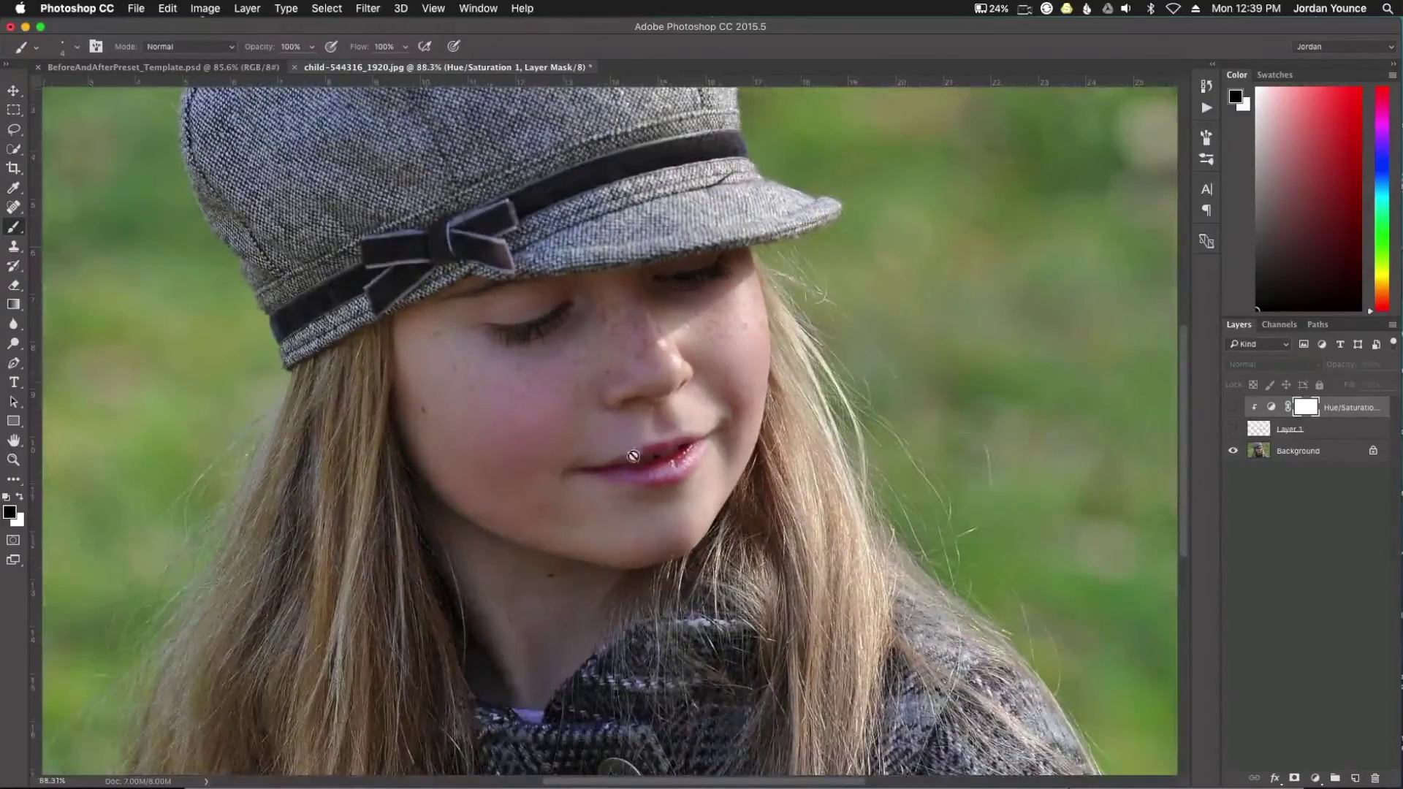
{"action": "scroll", "coordinate": [625, 498], "scroll_direction": "down", "scroll_amount": 1}
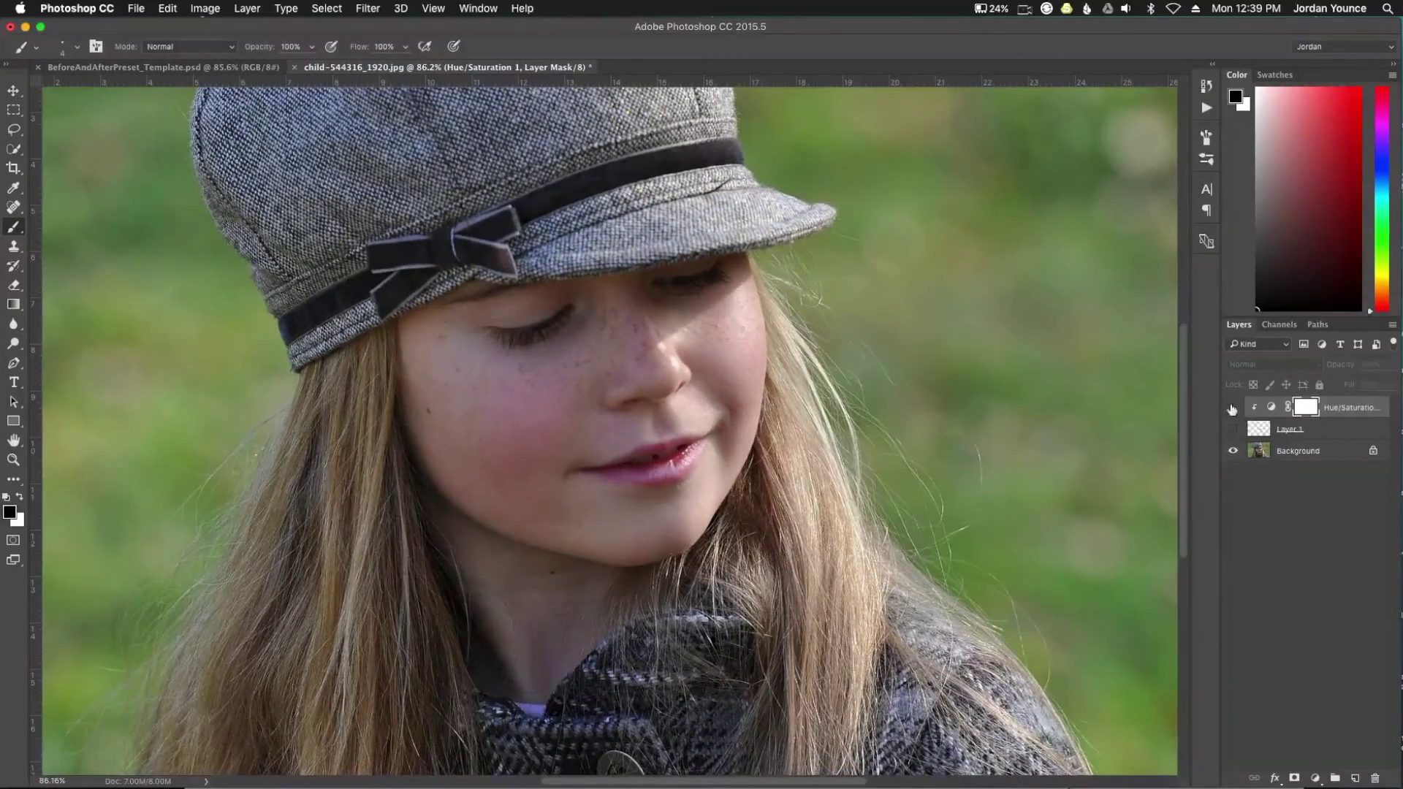
{"action": "left_click", "coordinate": [1233, 433], "text": "alt"}
{"action": "left_click", "coordinate": [1233, 433], "text": "alt"}
{"action": "left_click", "coordinate": [1233, 434], "text": "alt"}
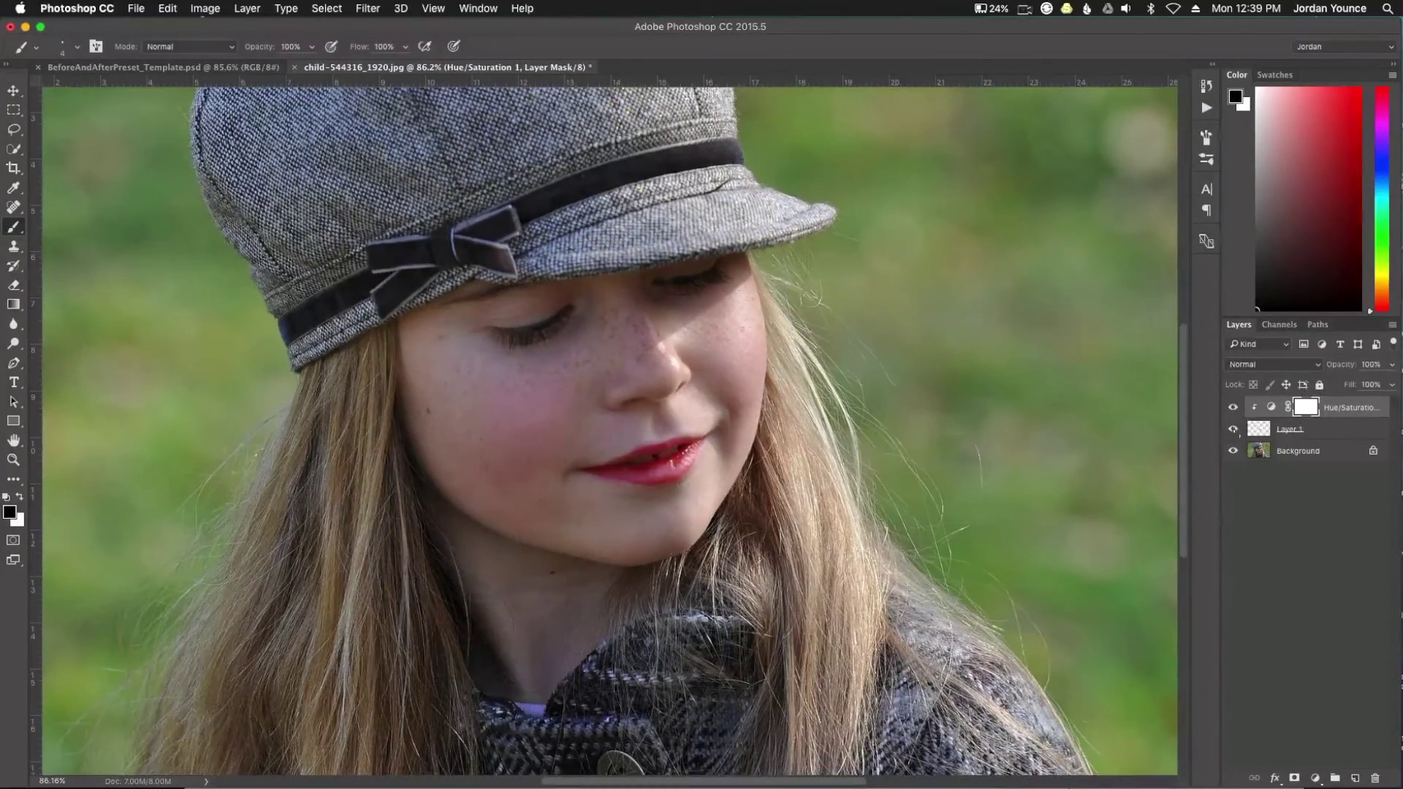
{"action": "scroll", "coordinate": [628, 522], "scroll_direction": "down", "scroll_amount": 3}
{"action": "scroll", "coordinate": [658, 512], "scroll_direction": "up", "scroll_amount": 1}
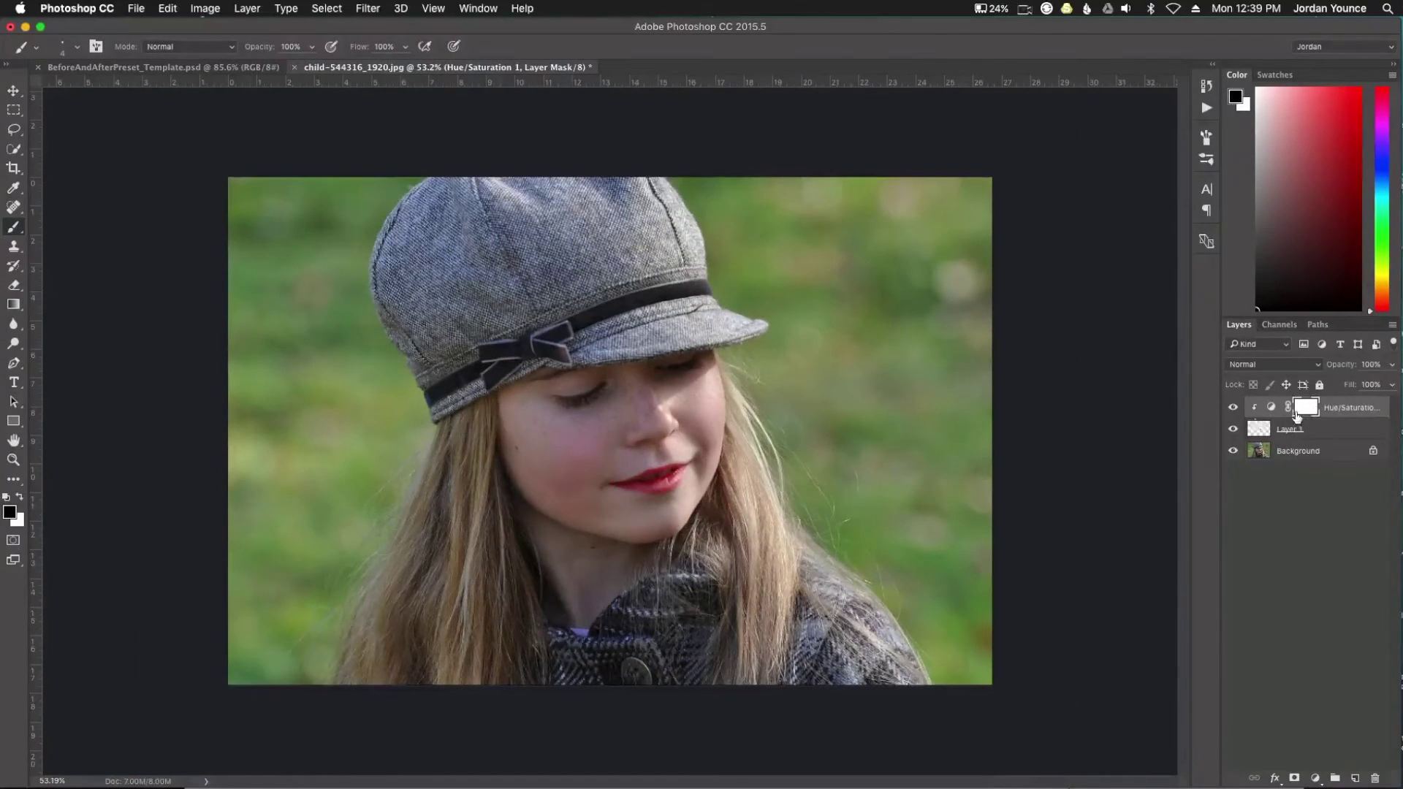
- Reopen the Hue/Saturation layer and ease Hue from +35 back to +29
{"action": "double_click", "coordinate": [1259, 406]}
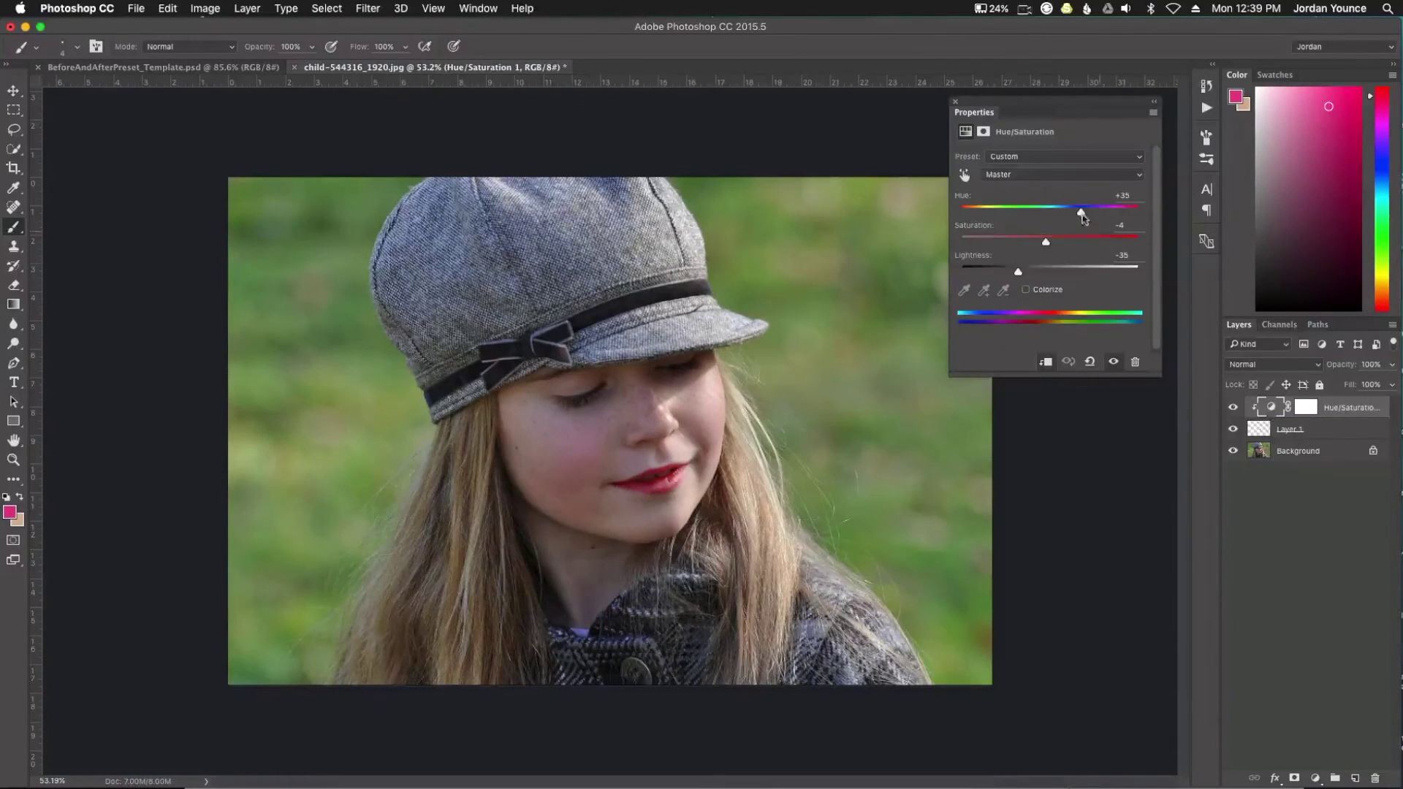
{"action": "mouse_move", "coordinate": [1081, 213]}
{"action": "left_mouse_down"}
{"action": "mouse_move", "coordinate": [1031, 212]}
{"action": "mouse_move", "coordinate": [1087, 211]}
{"action": "mouse_move", "coordinate": [1076, 212]}
{"action": "left_mouse_up"}
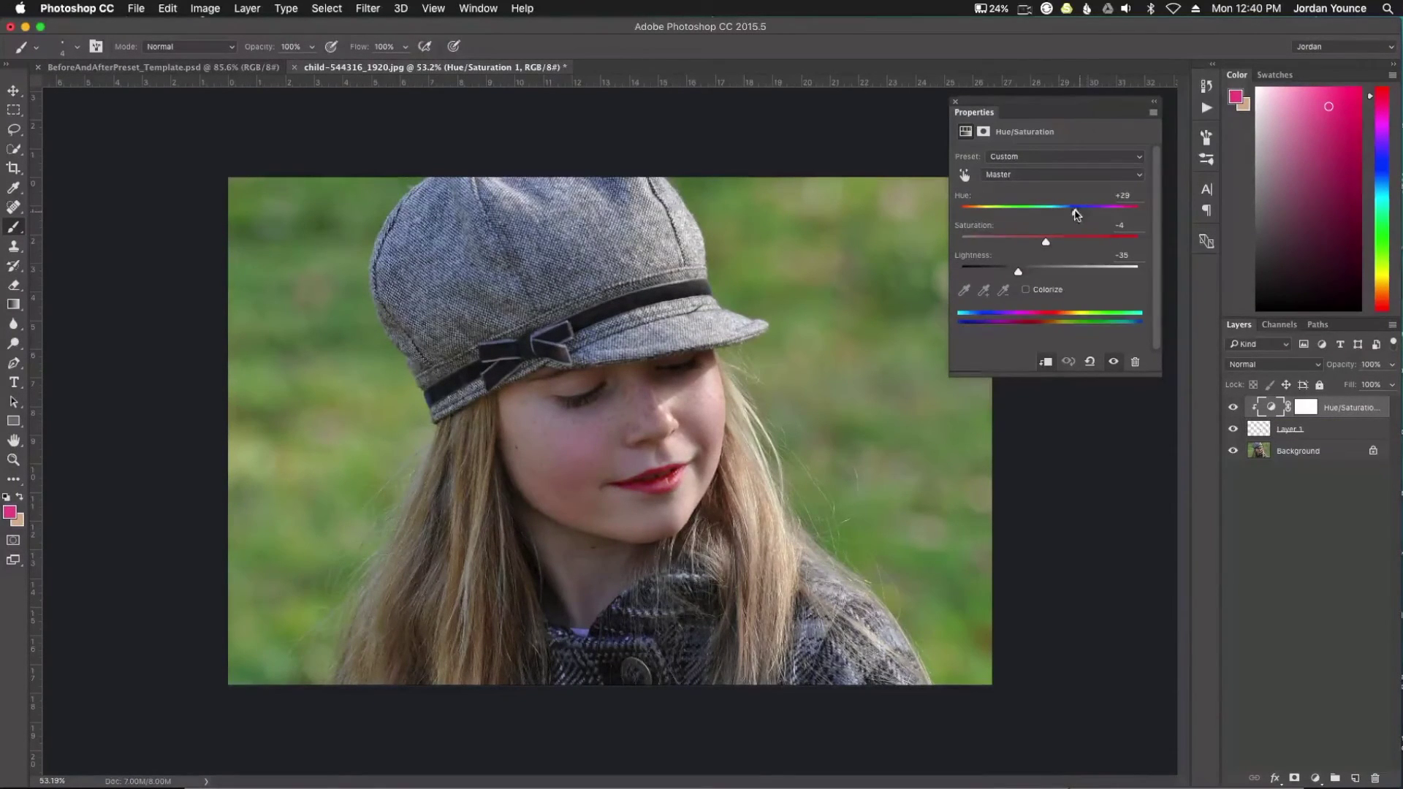